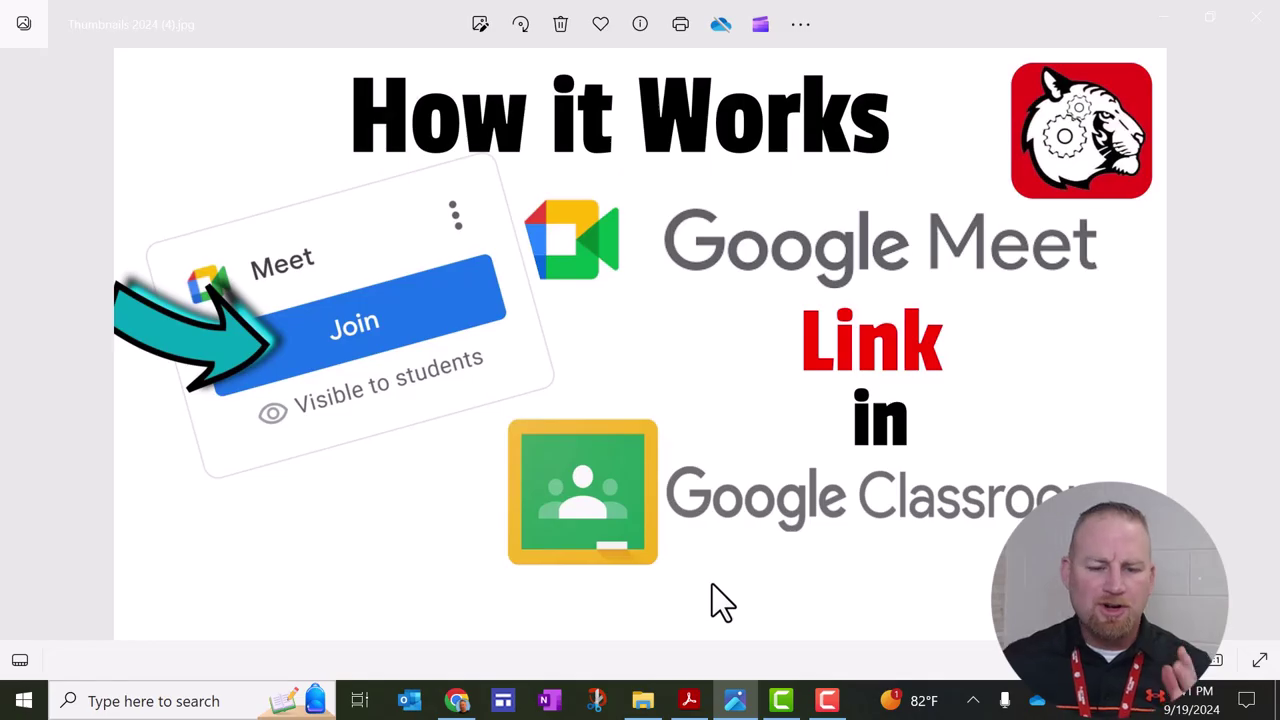
- Generate and save a student-visible Meet link for Example Classroom, then reopen its Manage dialog
click(460, 701)
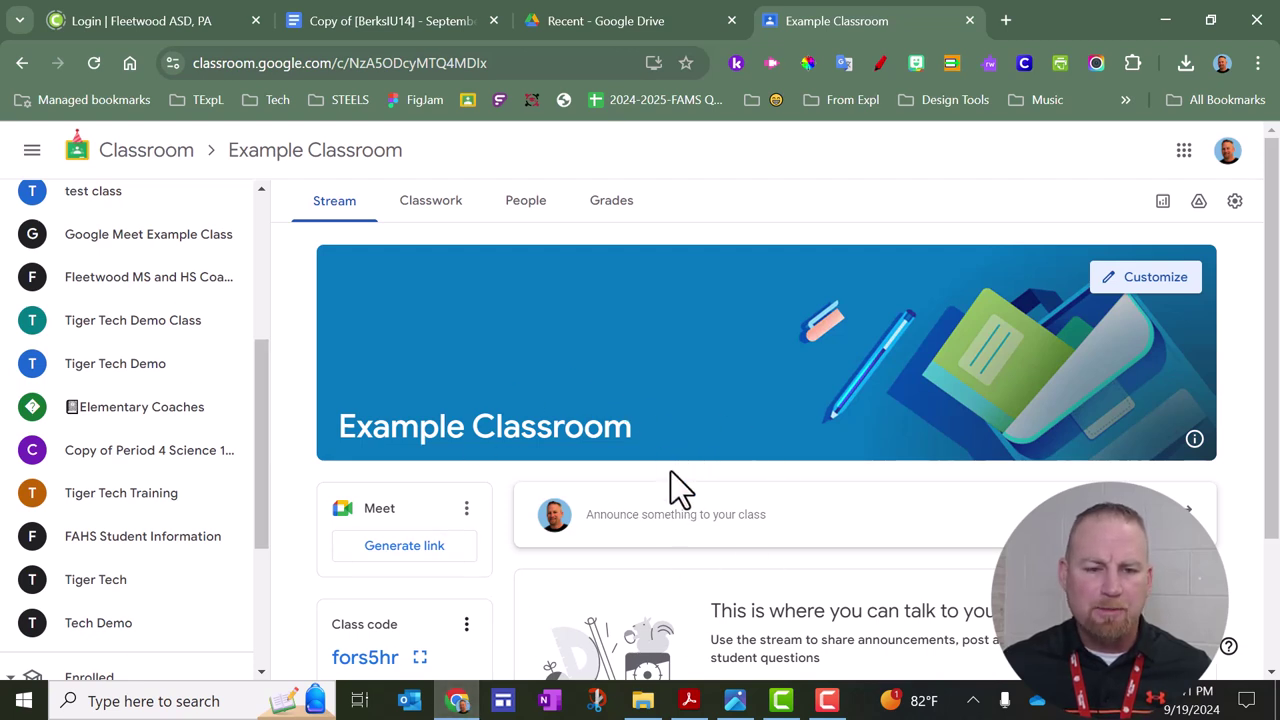
click(418, 560)
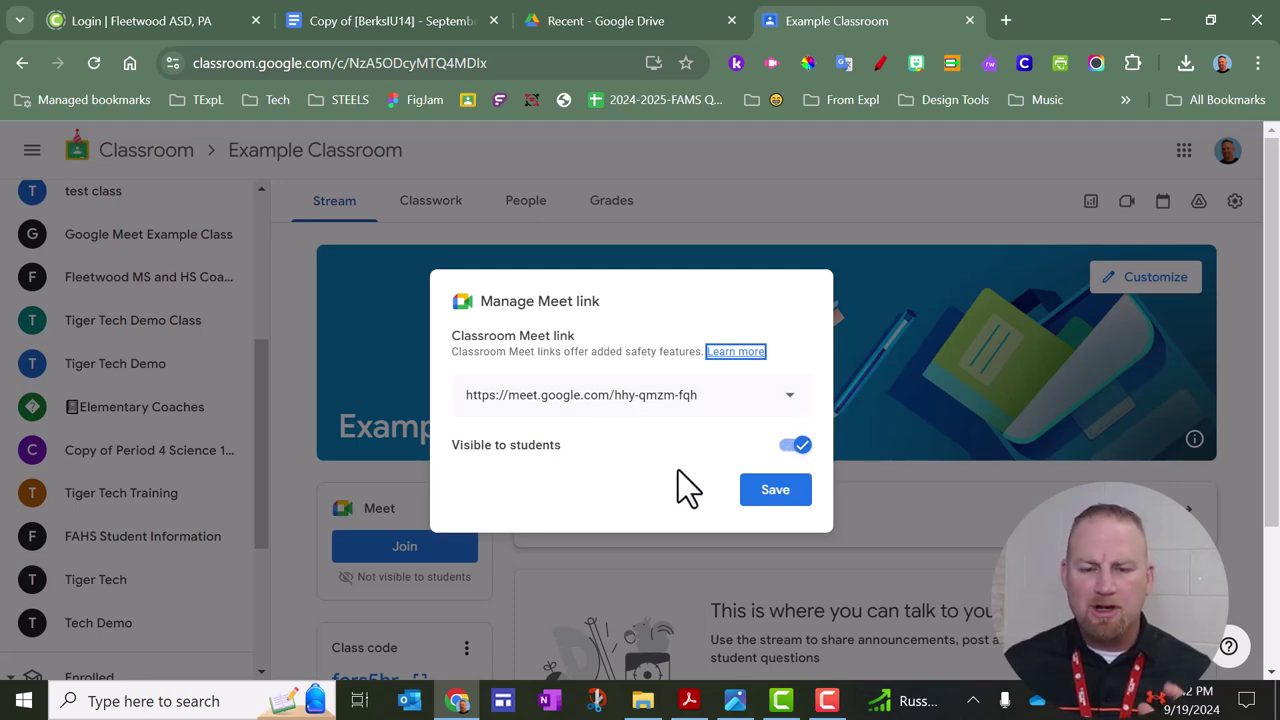
click(788, 495)
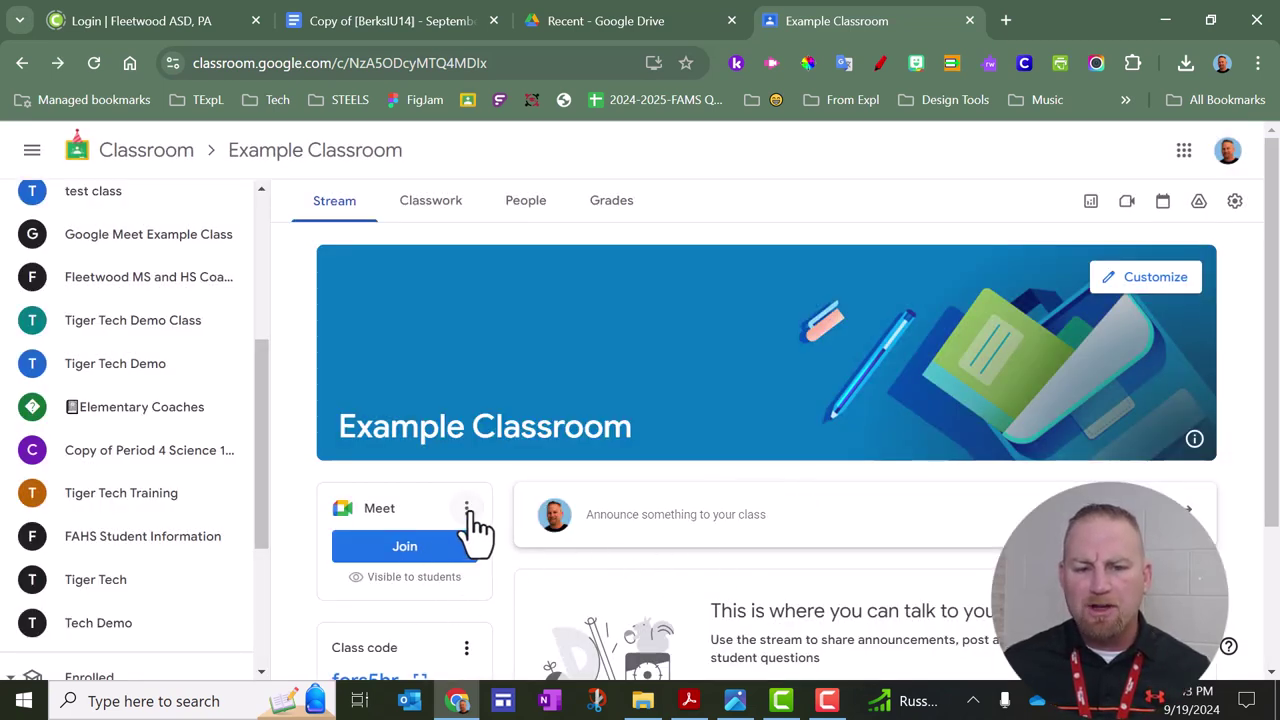
click(467, 512)
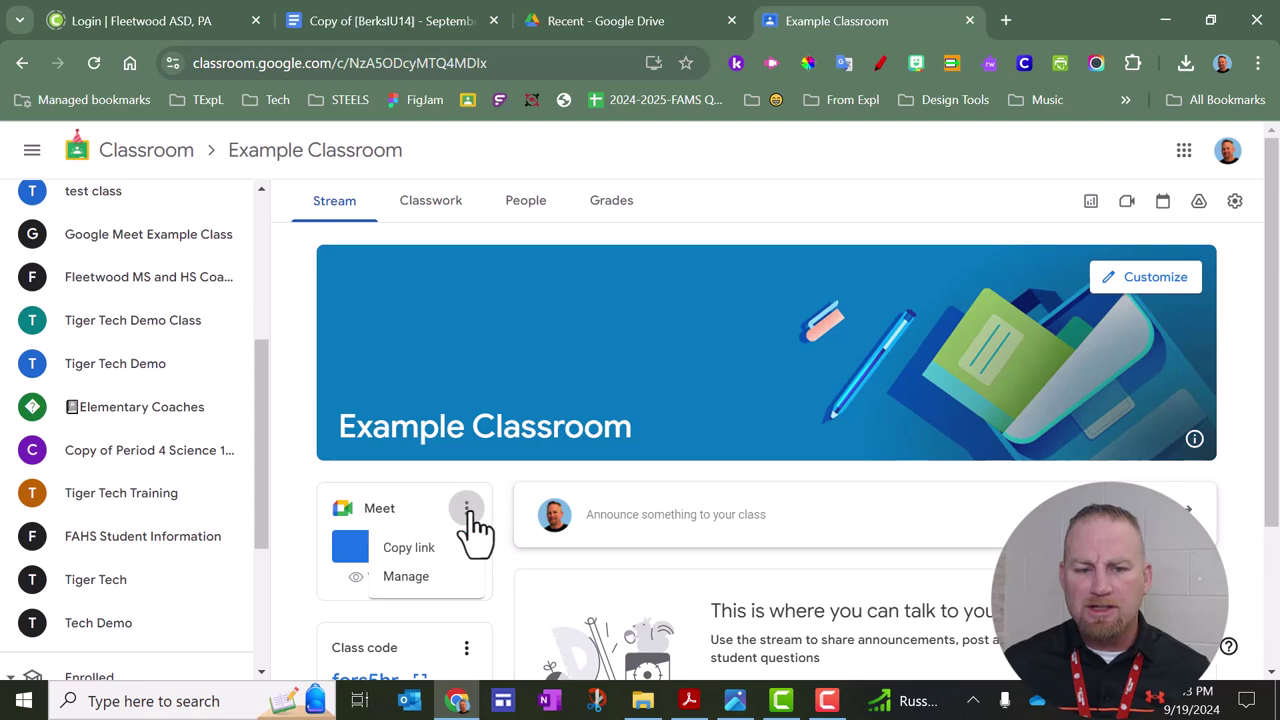
click(420, 578)
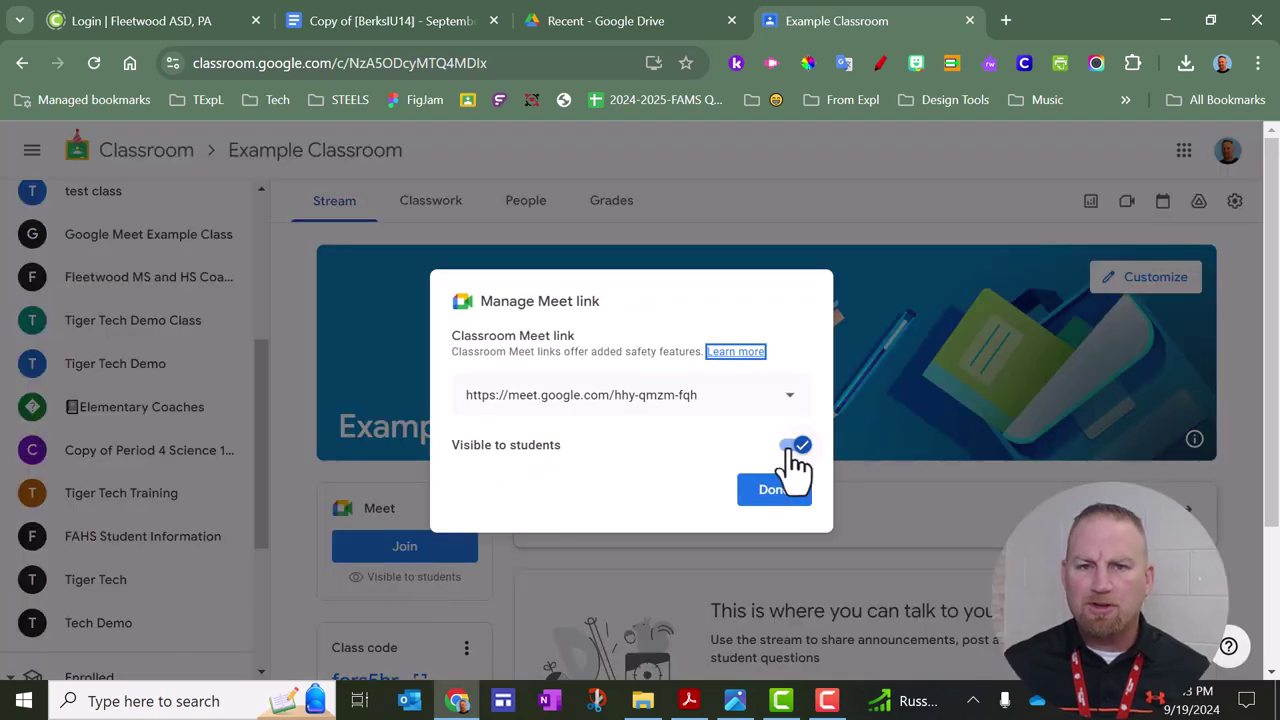
click(773, 492)
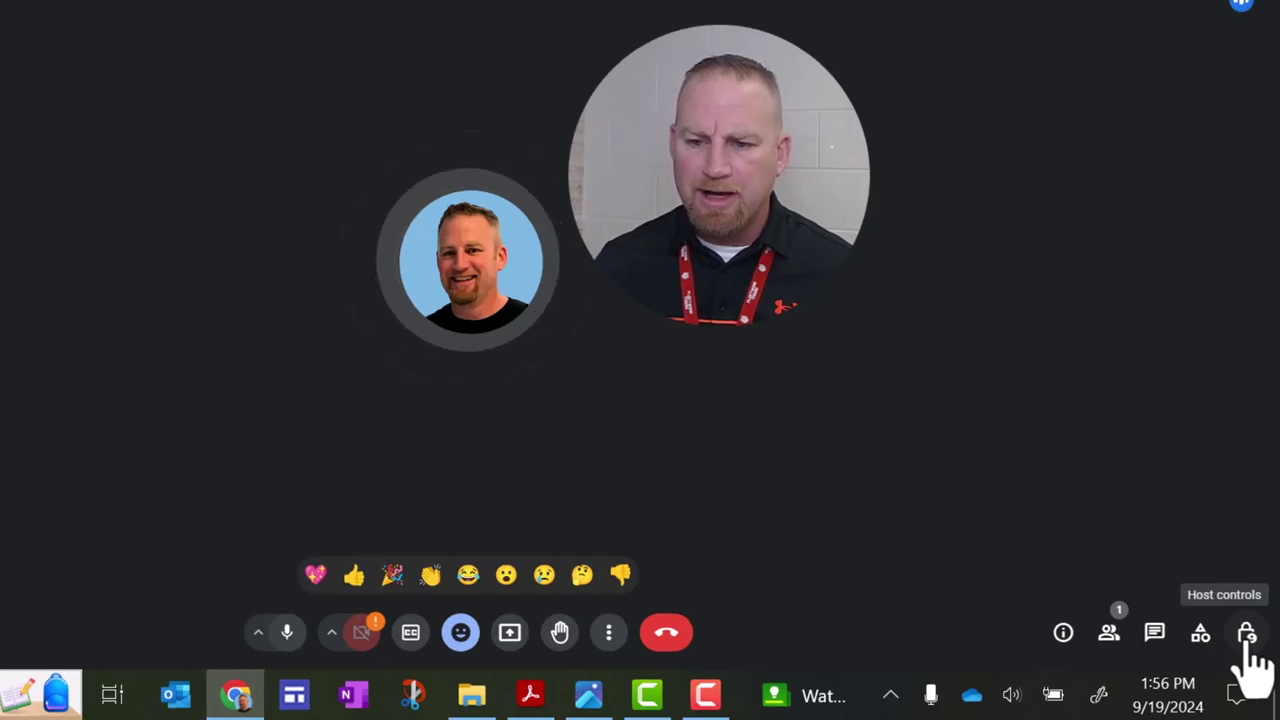
- In Host controls, switch off screen sharing, chat messages, reactions and microphone for contributors
click(1246, 635)
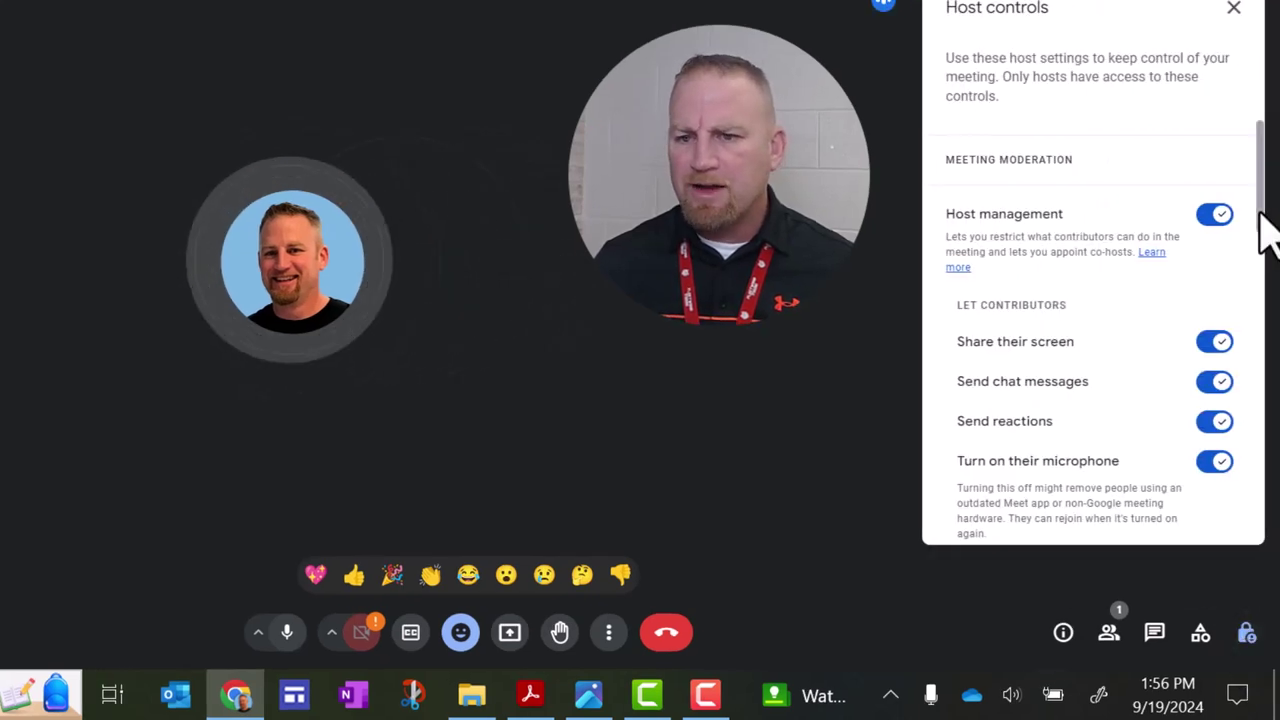
scroll(1262, 255, down, 1)
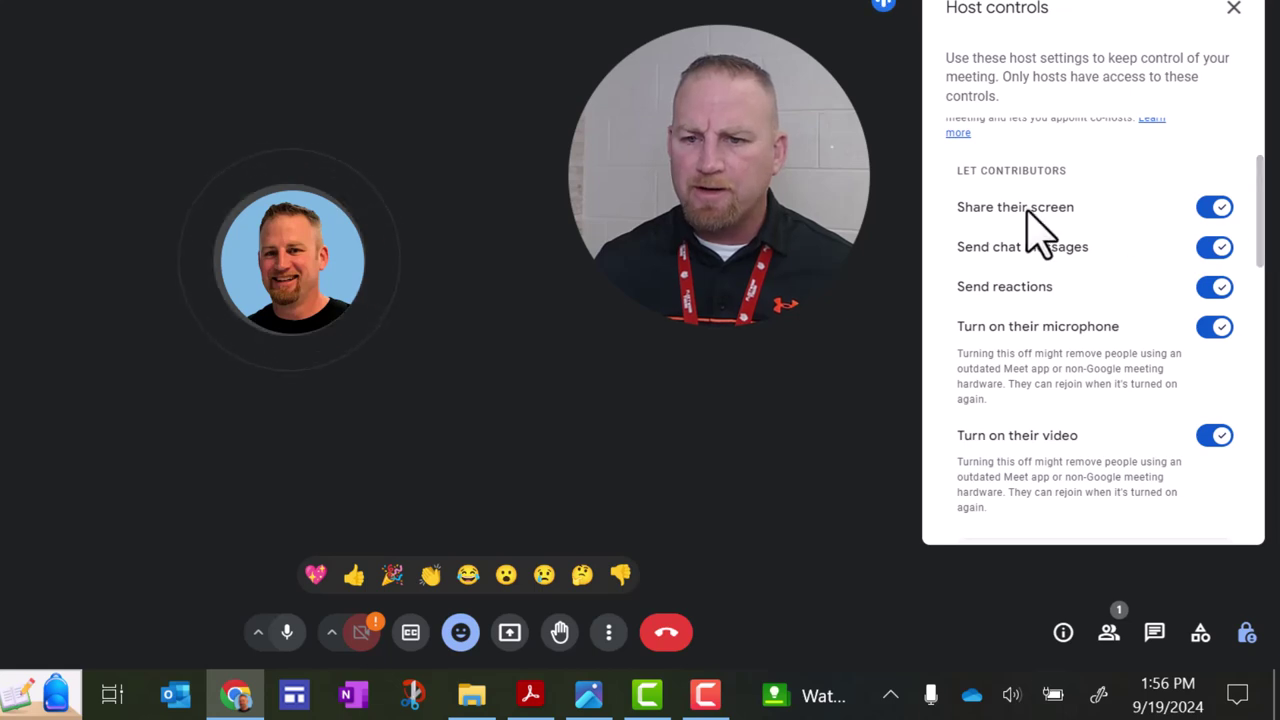
click(1212, 214)
click(1213, 248)
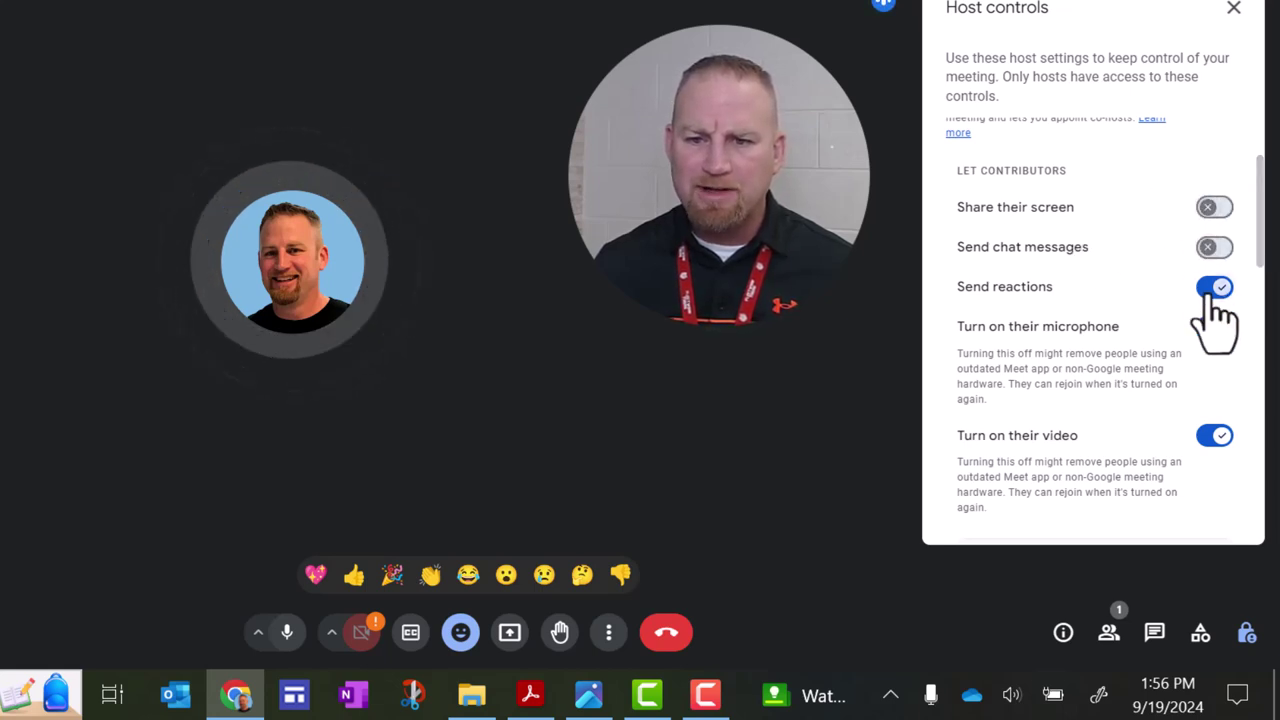
click(1216, 289)
click(1215, 328)
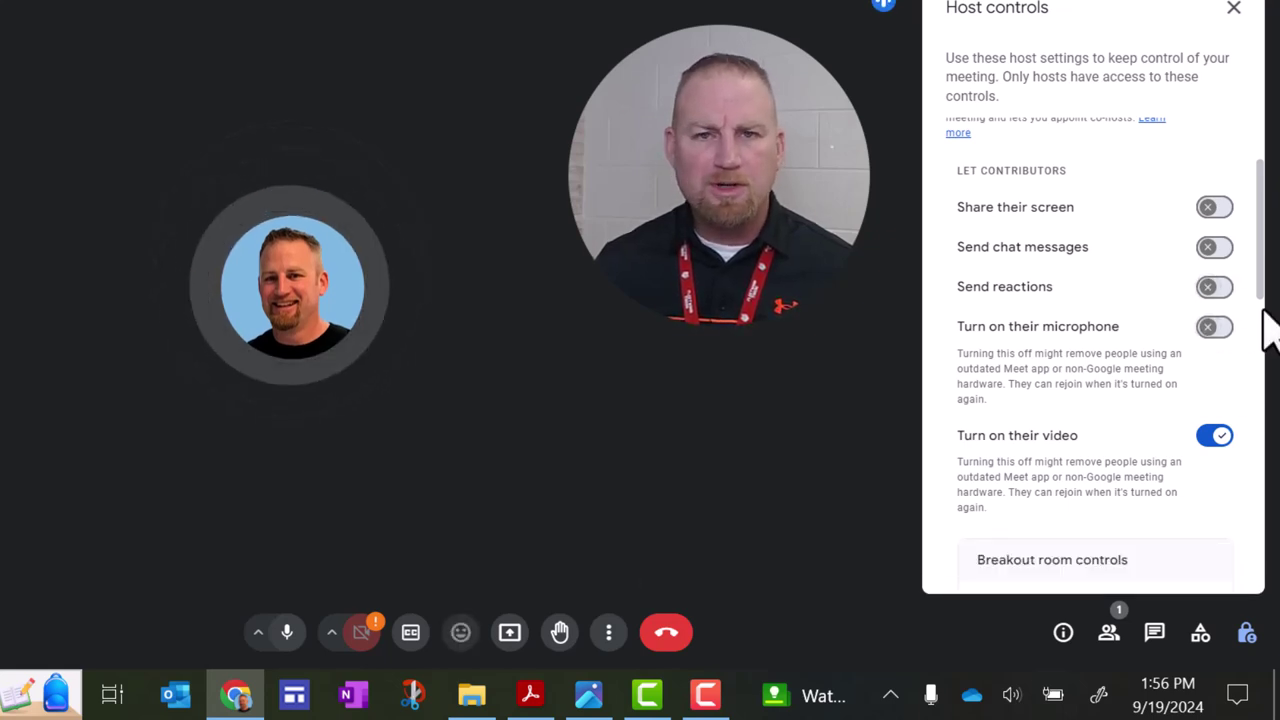
scroll(1263, 300, down, 3)
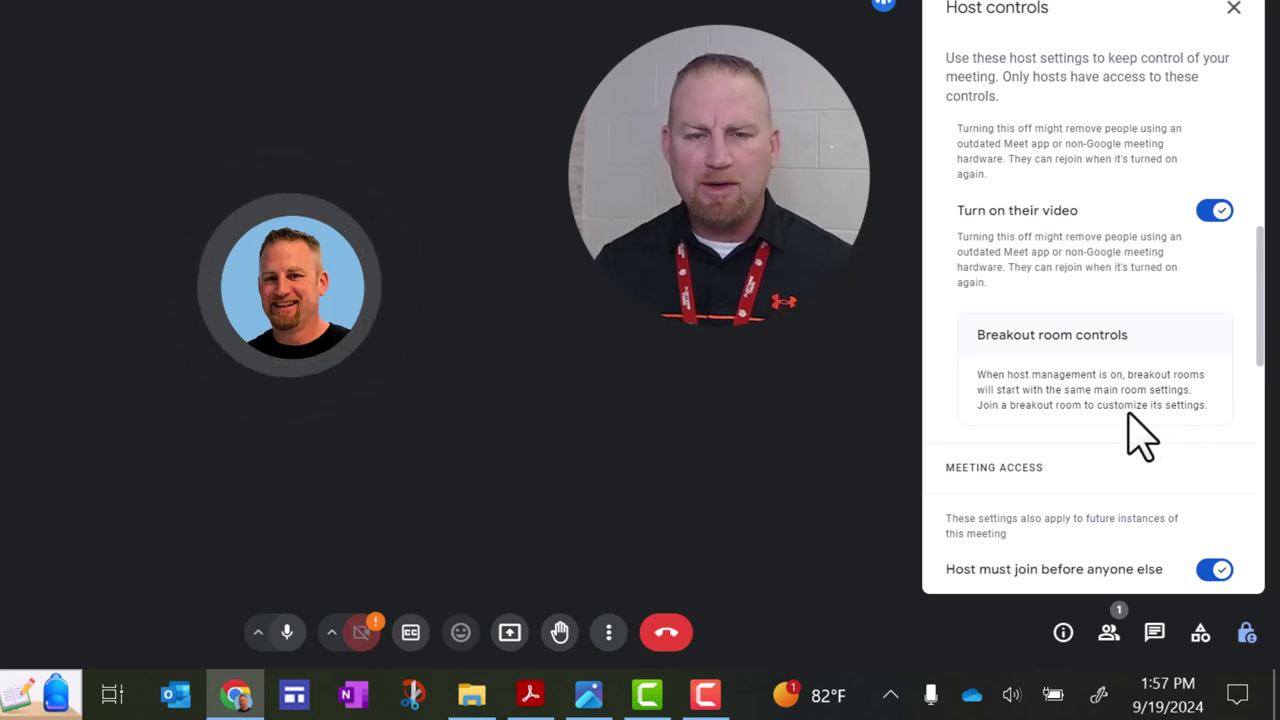
scroll(1128, 412, down, 3)
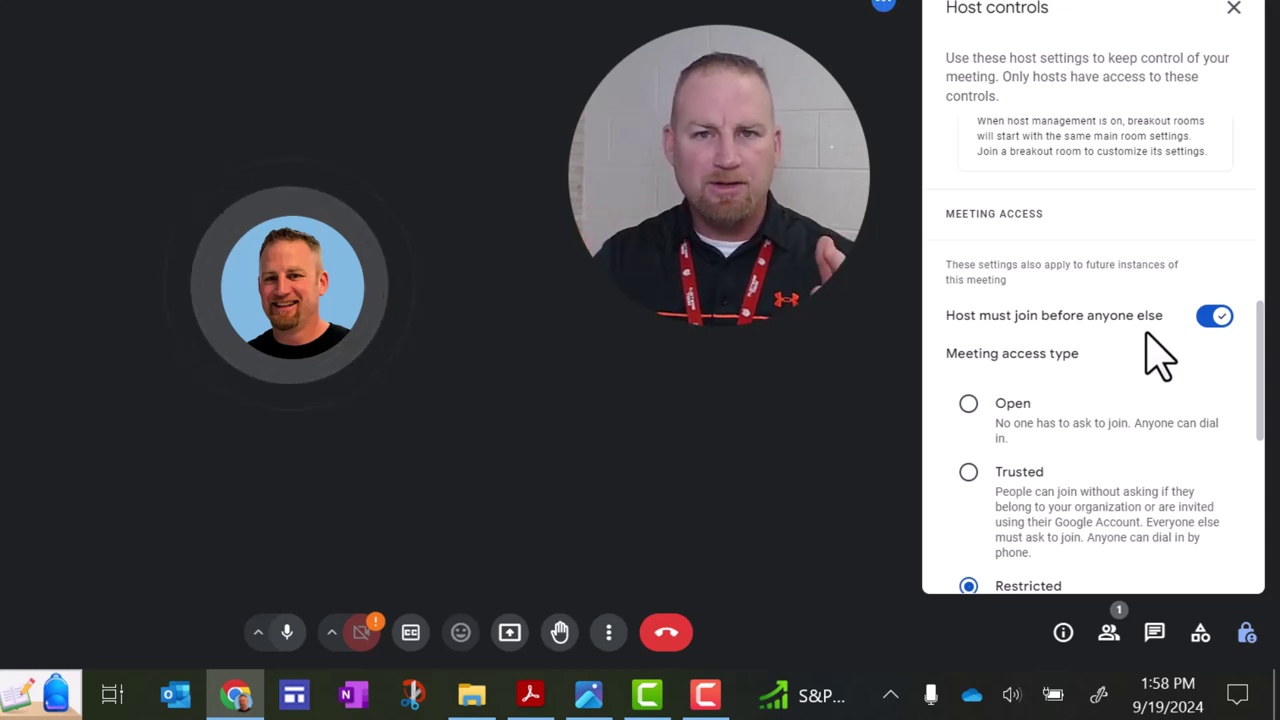
scroll(1100, 420, down, 2)
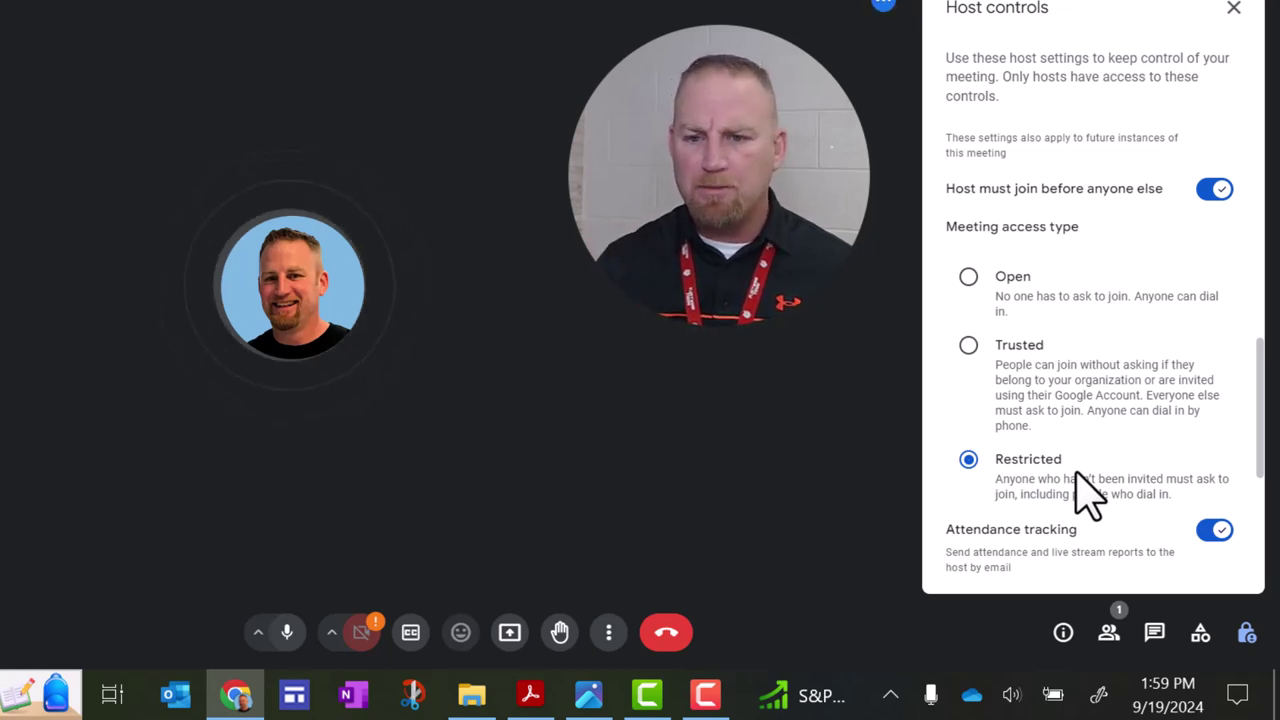
scroll(1090, 490, down, 1)
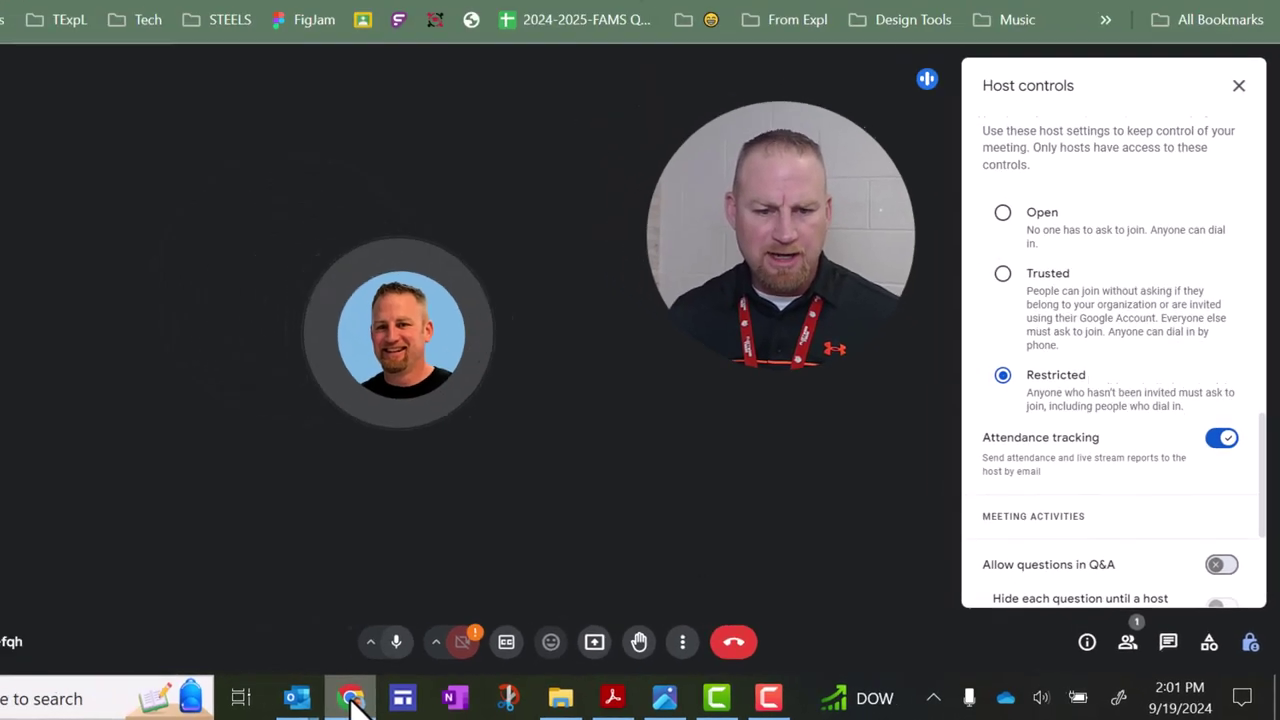
- Open the Meeting records email and launch its Attendance.csv attachment in Excel
mouse_move(418, 700)
click(613, 643)
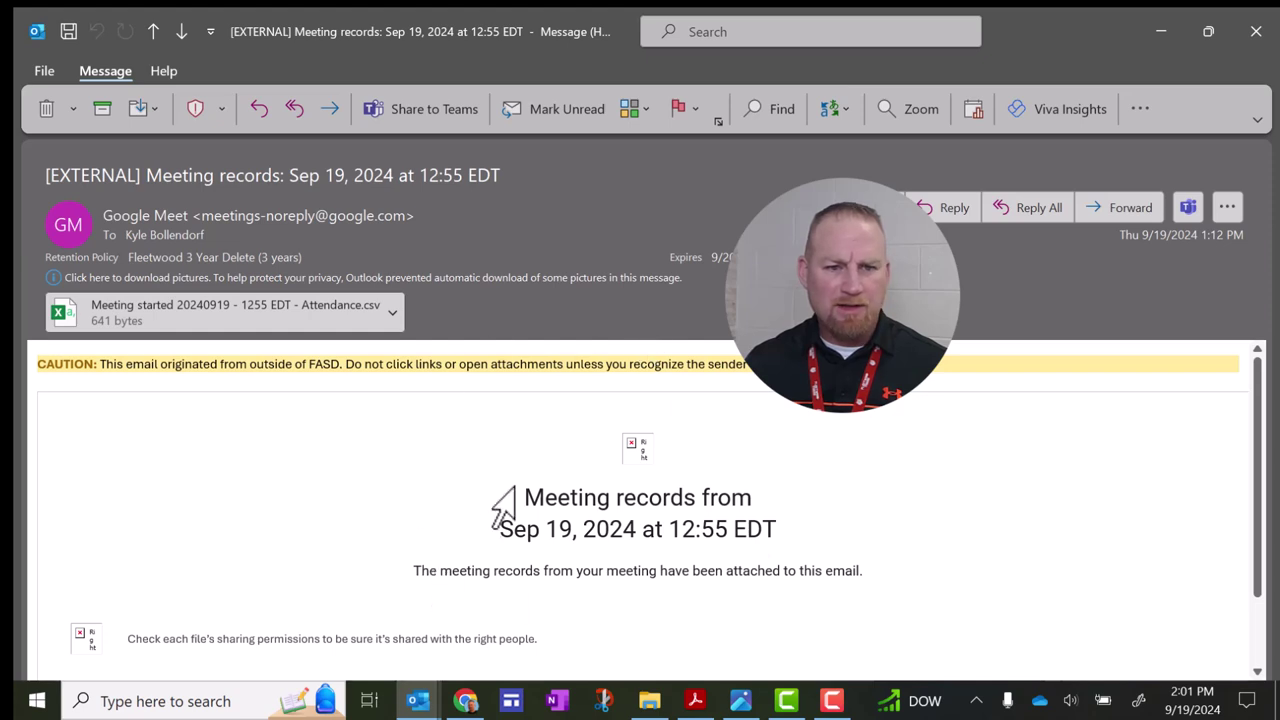
click(203, 313)
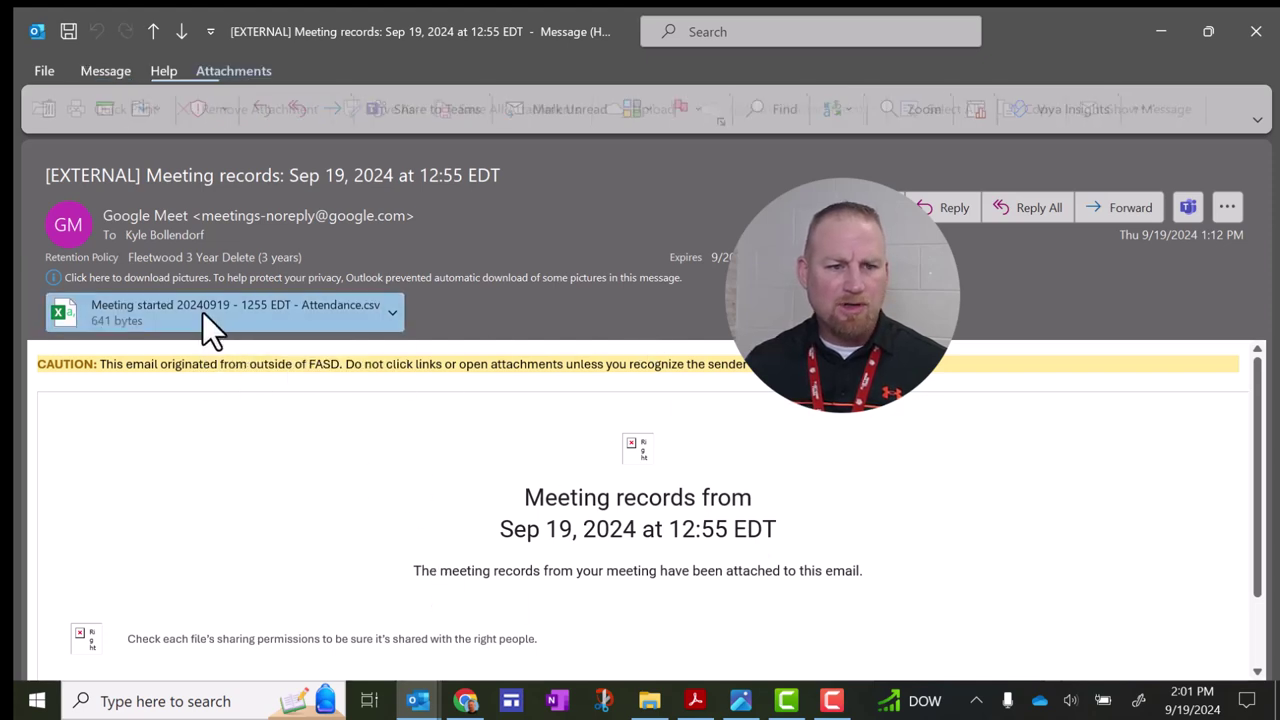
double_click(203, 313)
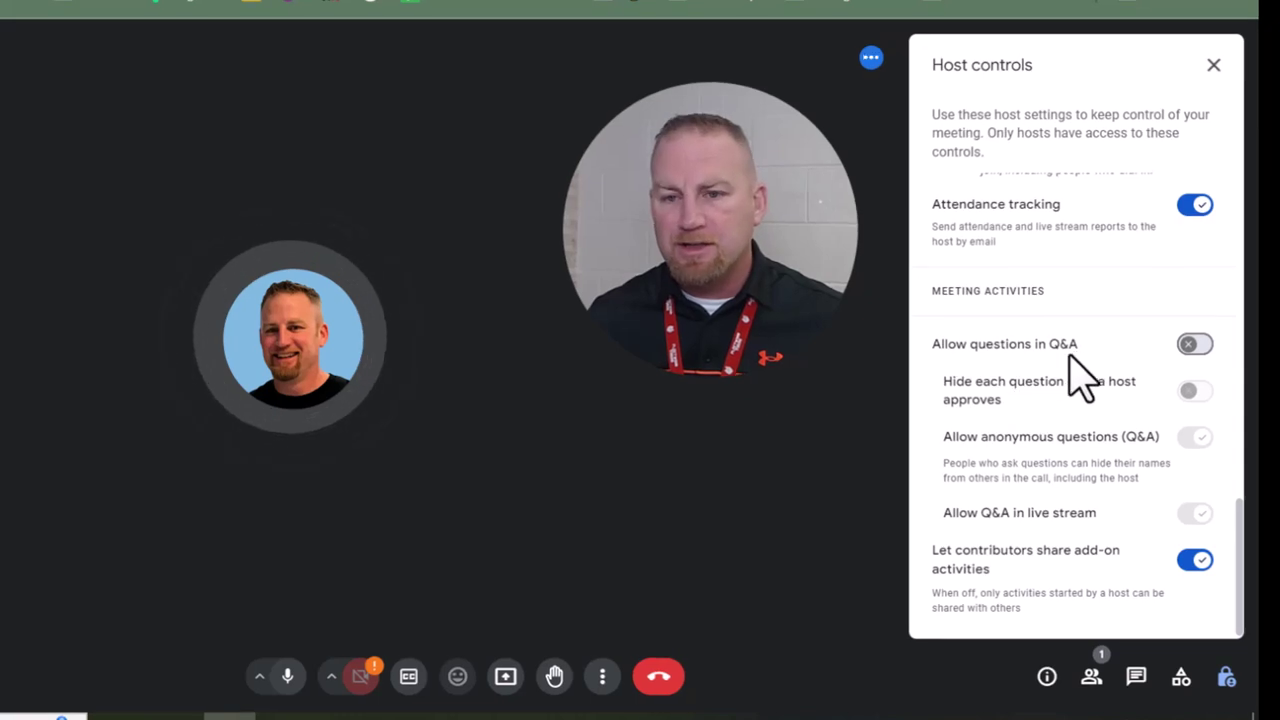
scroll(1110, 400, up, 10)
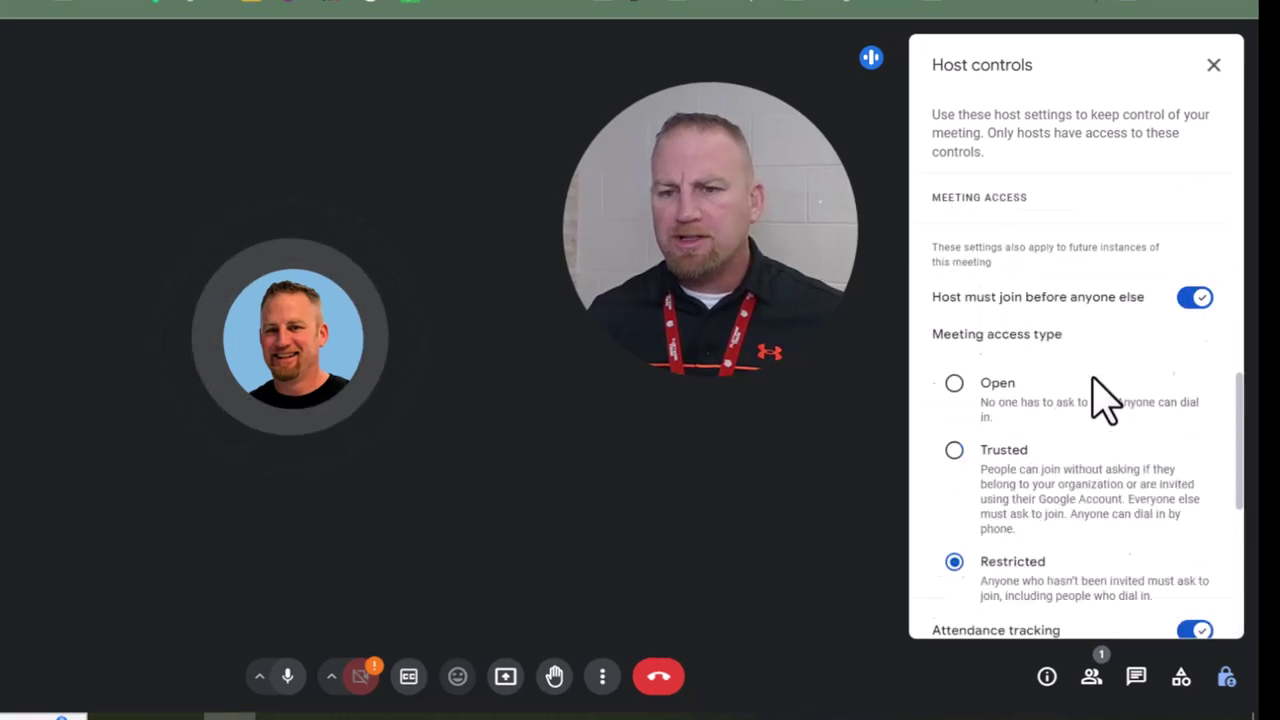
scroll(1092, 385, up, 3)
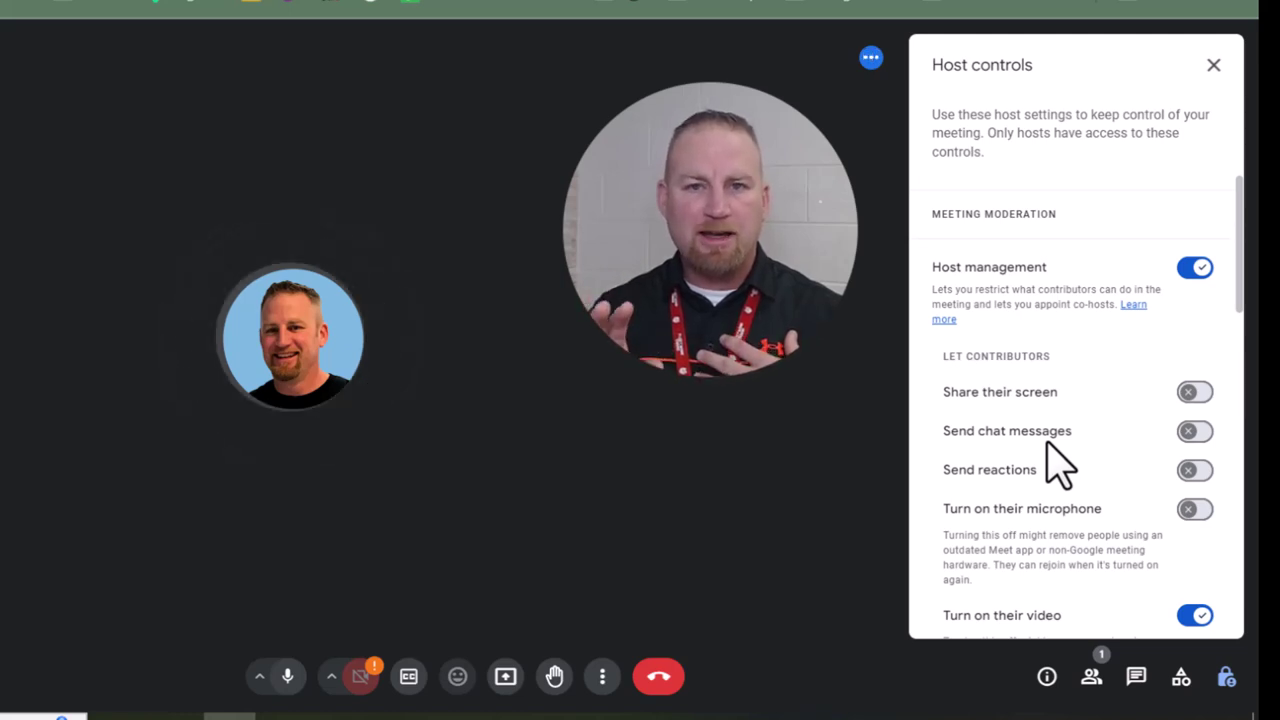
scroll(1050, 460, down, 6)
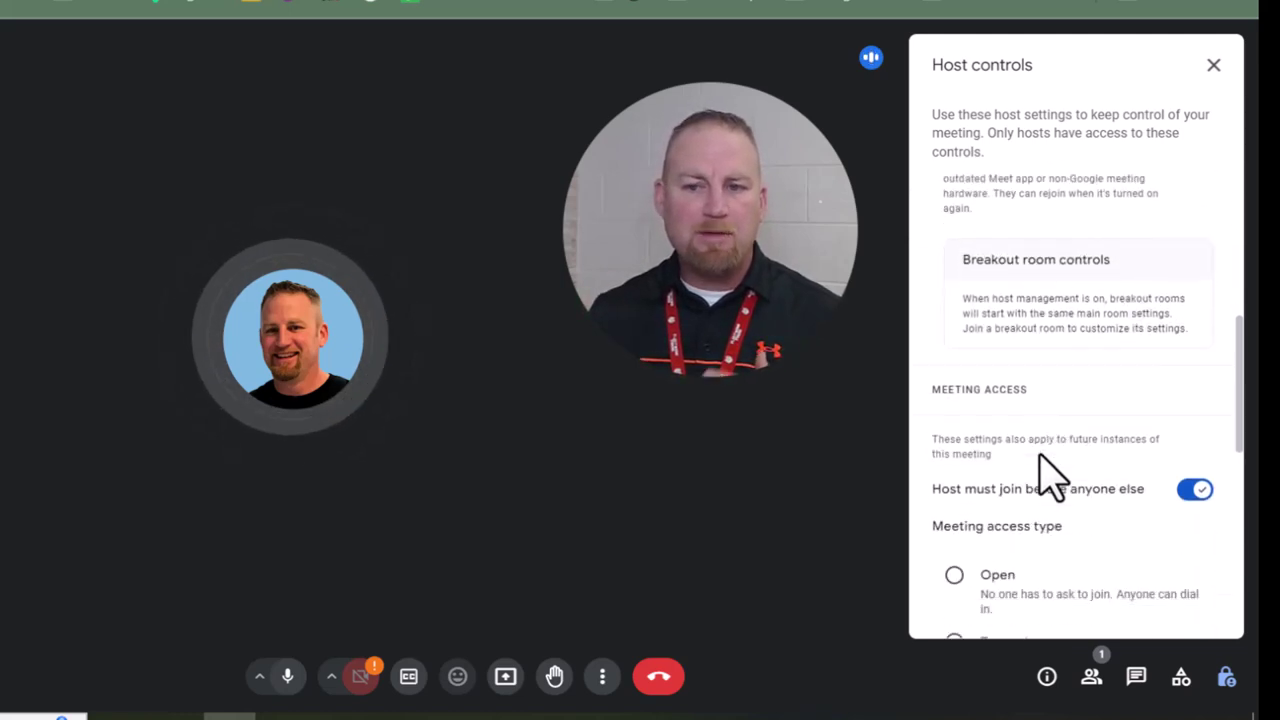
scroll(1050, 472, down, 5)
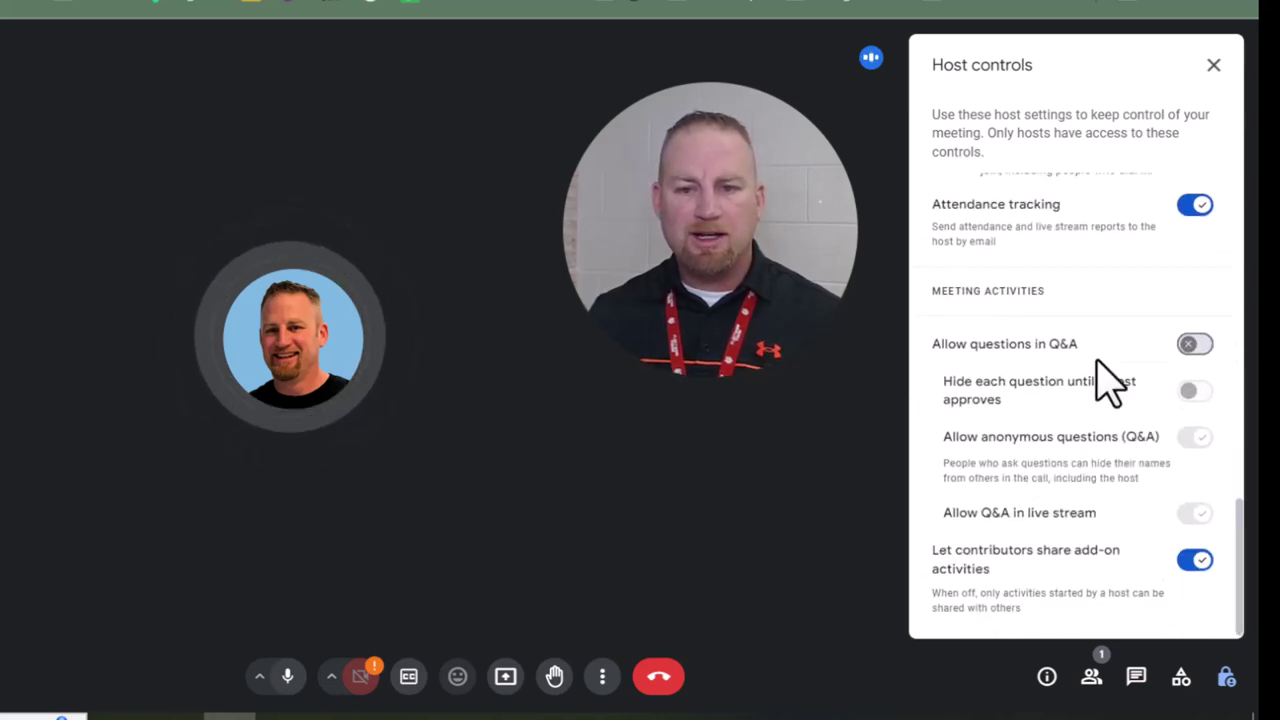
- Turn on Allow questions in Q&A with questions hidden until a host approves, then close Host controls
click(1195, 345)
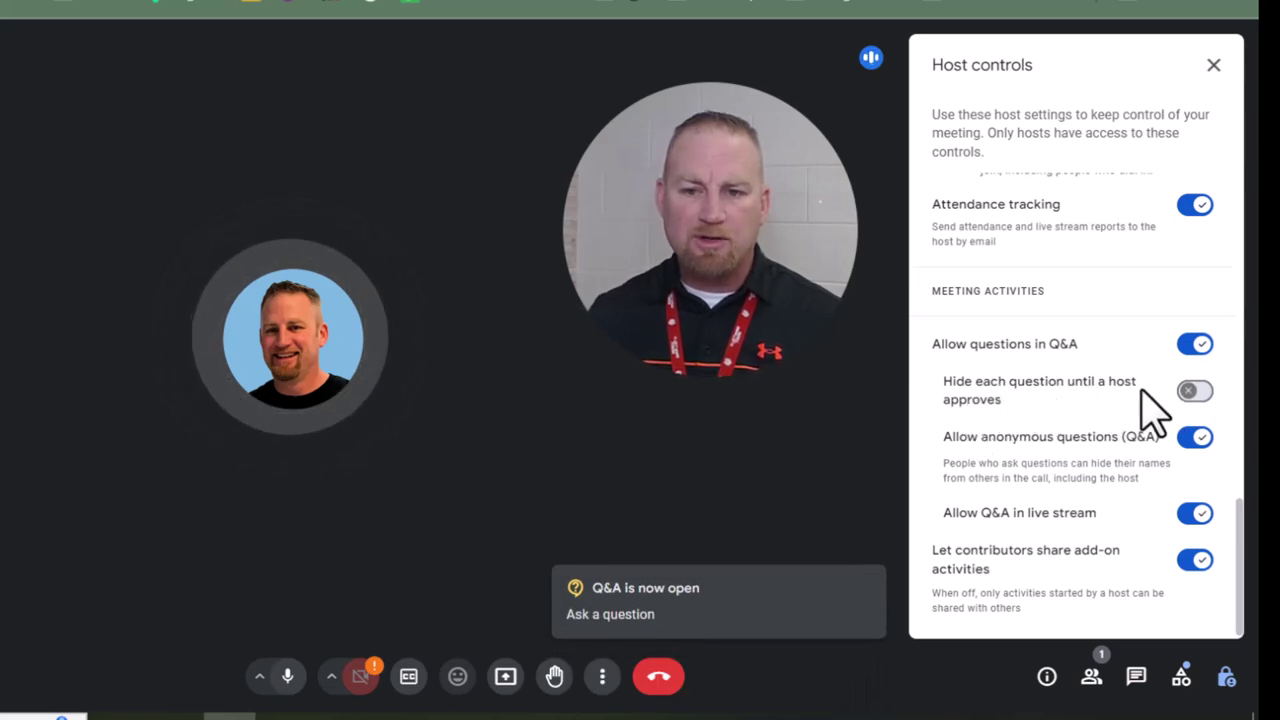
click(1192, 391)
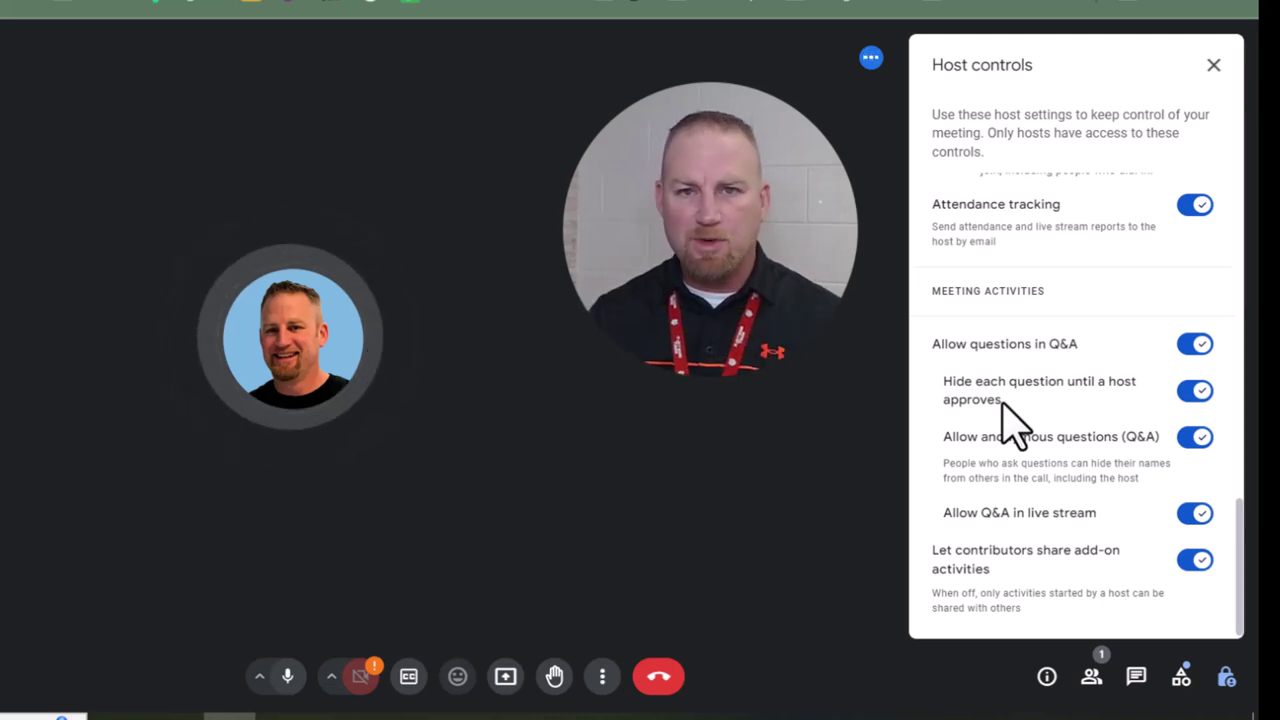
key(Escape)
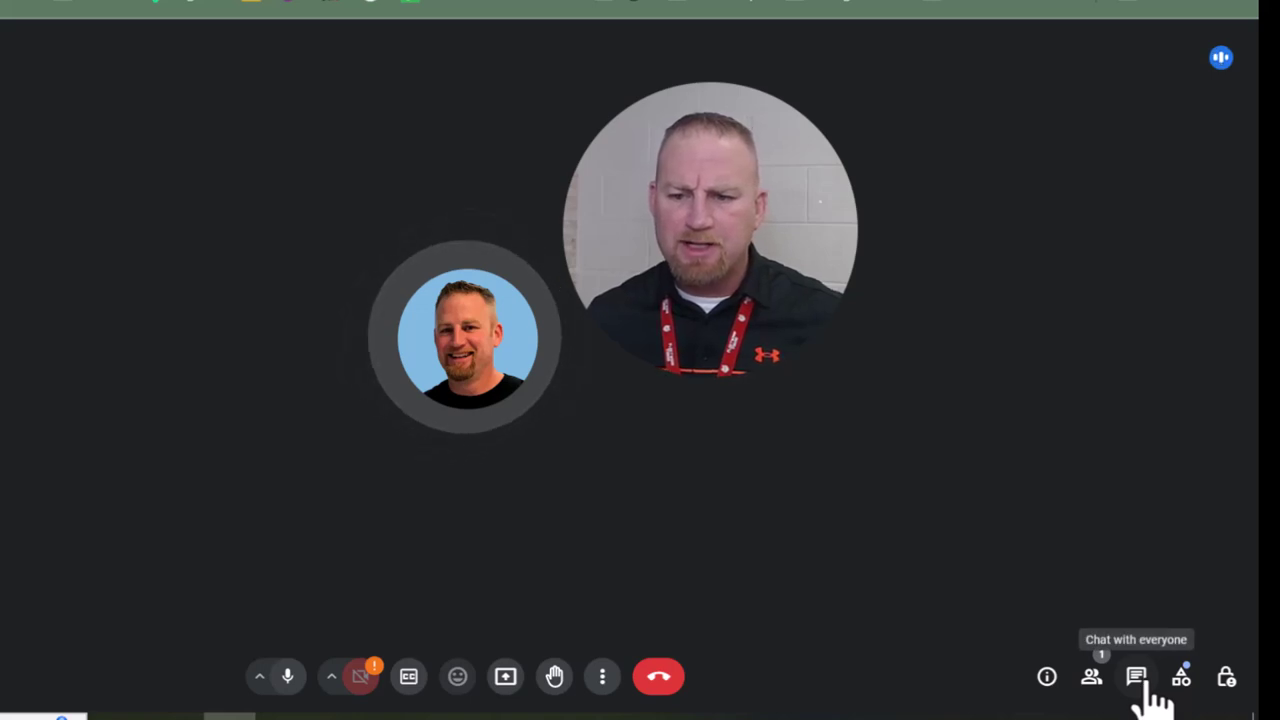
- In the chat panel, switch on Let everyone send messages
click(1136, 676)
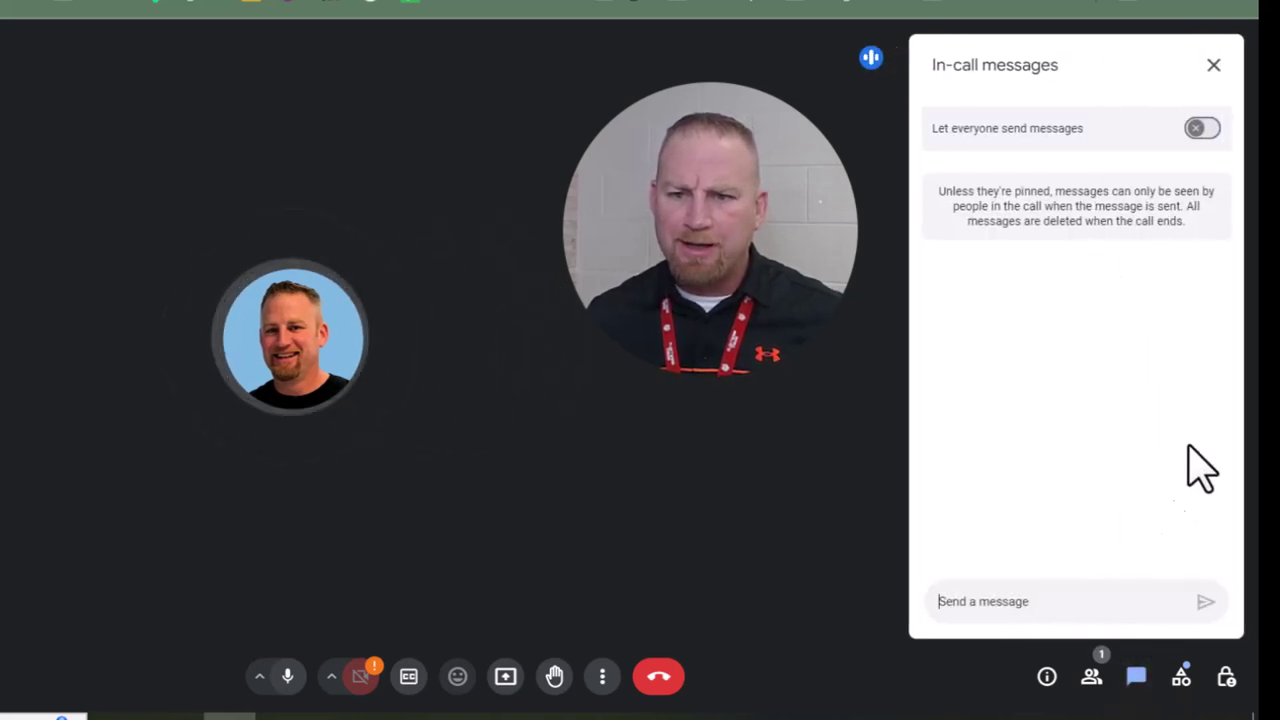
click(1200, 128)
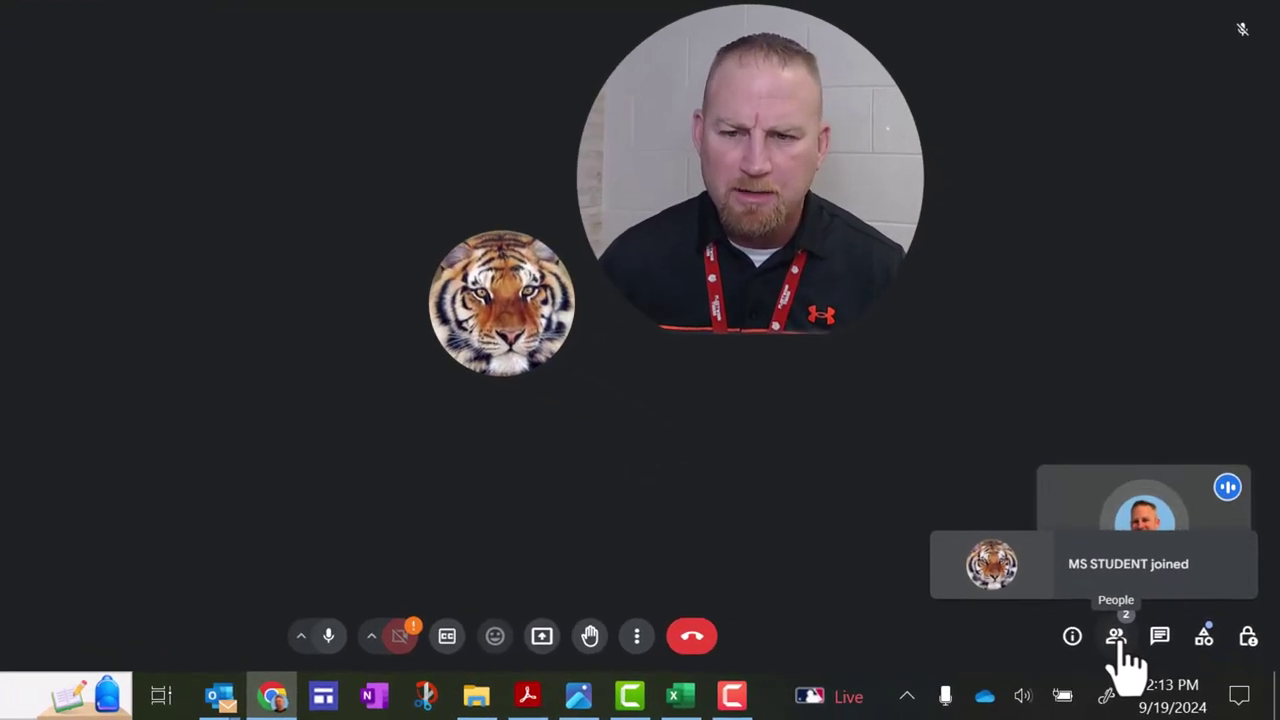
- Open the People panel from the bottom-right toolbar
click(1146, 655)
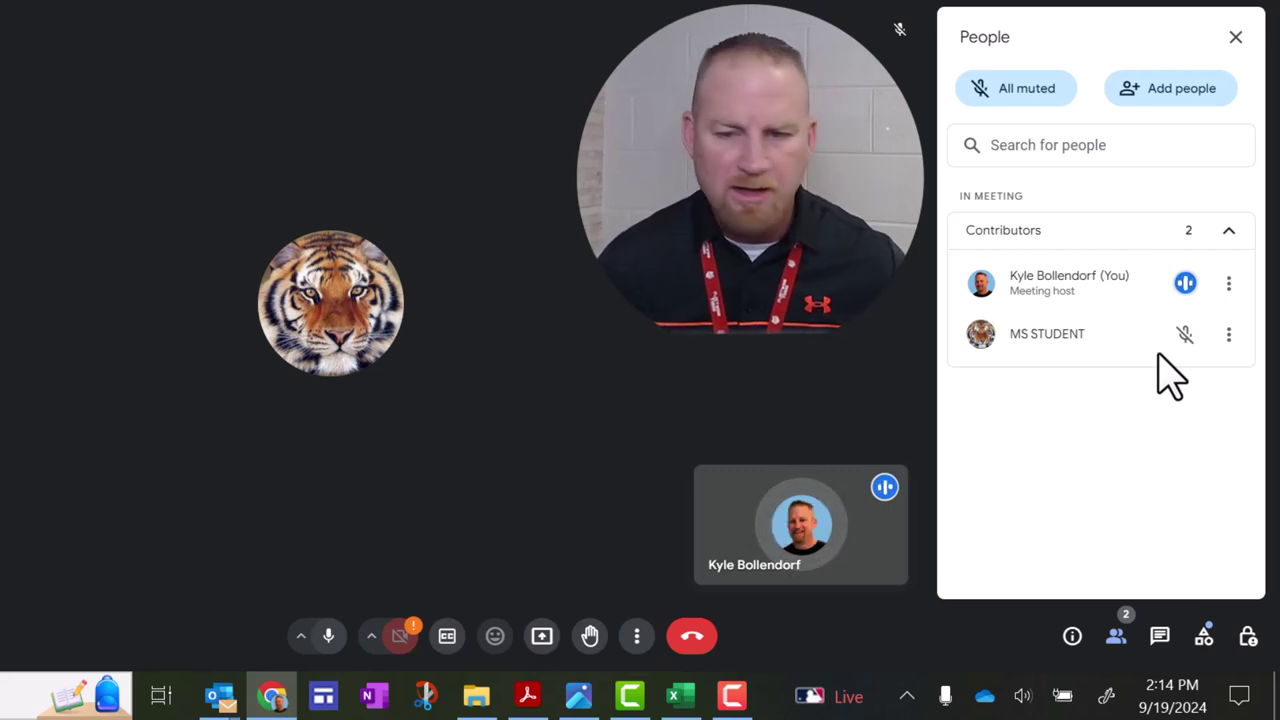
- Switch on 'Turn on their microphone' in Host controls and close the panel
click(1248, 636)
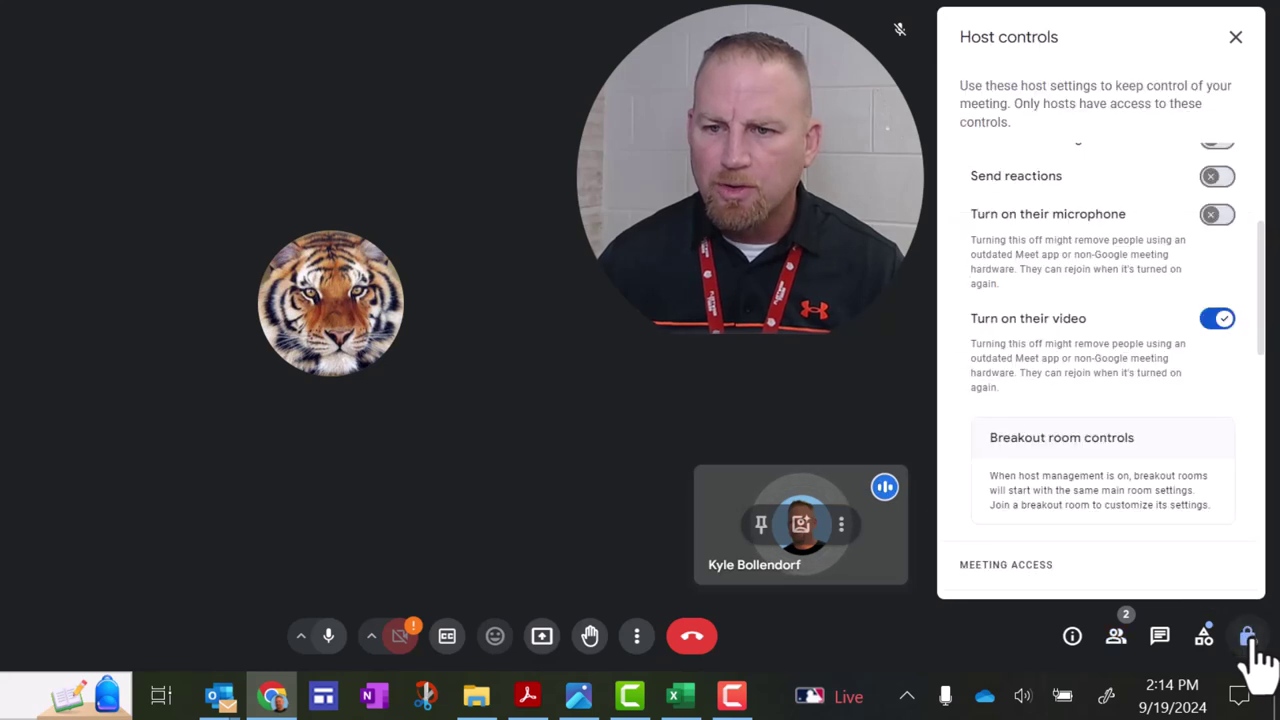
click(1217, 215)
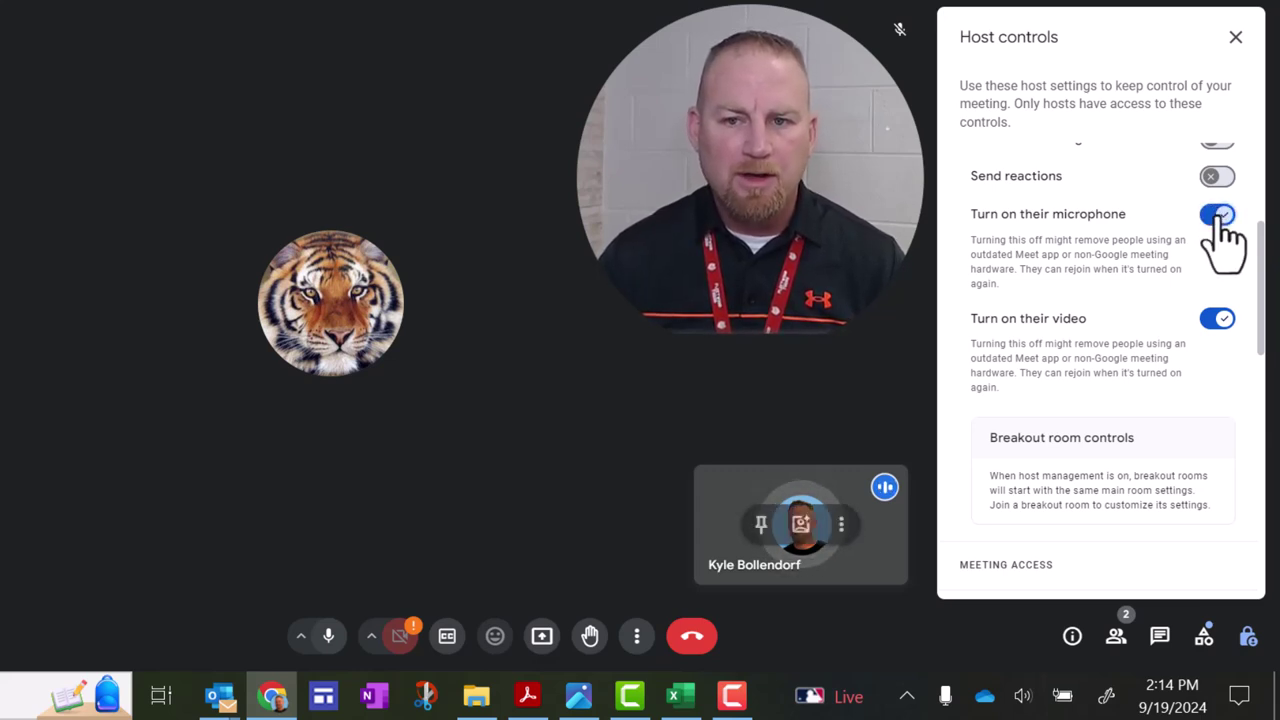
click(1236, 38)
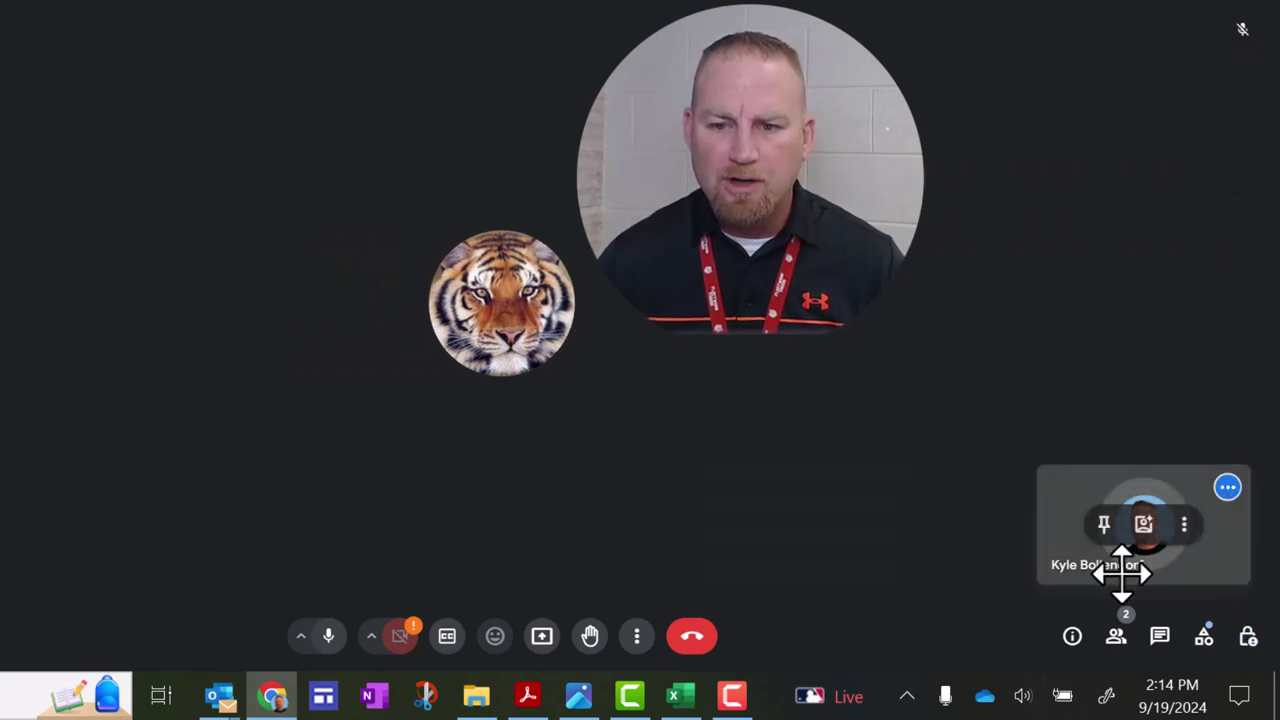
- Mute the student for everyone from the People list, then open the student's three-dot menu
click(1117, 640)
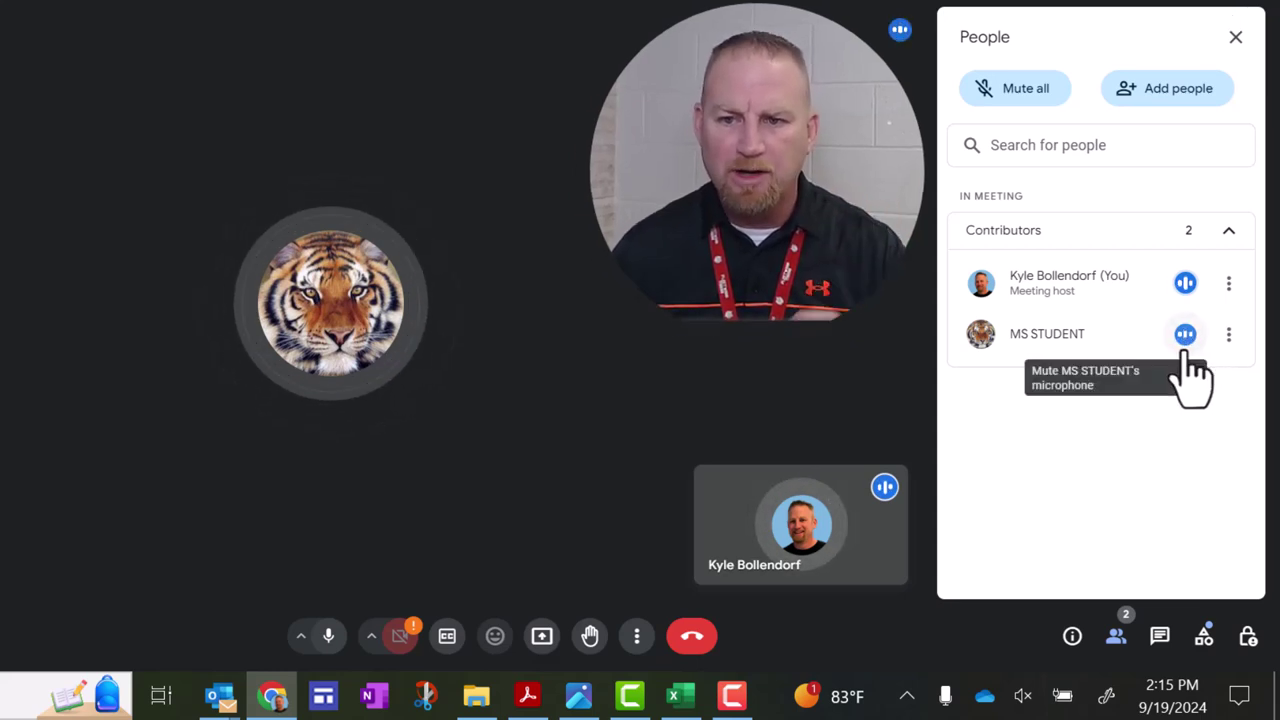
click(1186, 337)
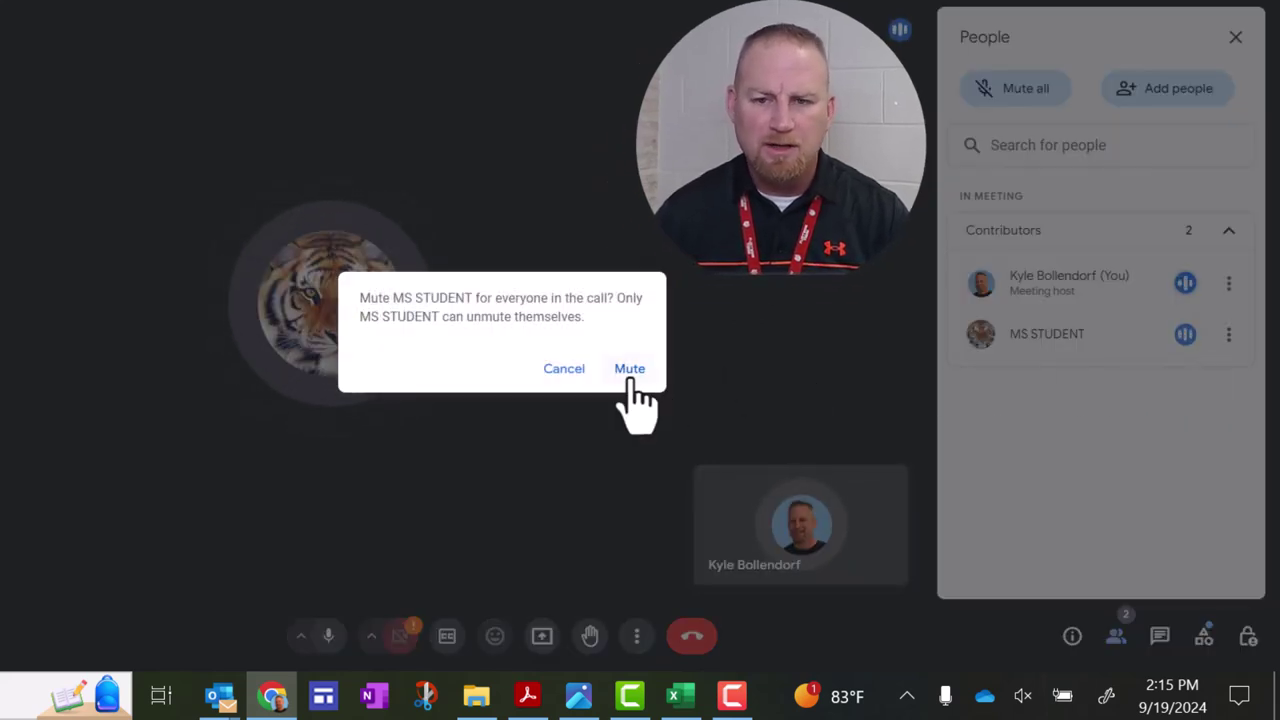
click(630, 372)
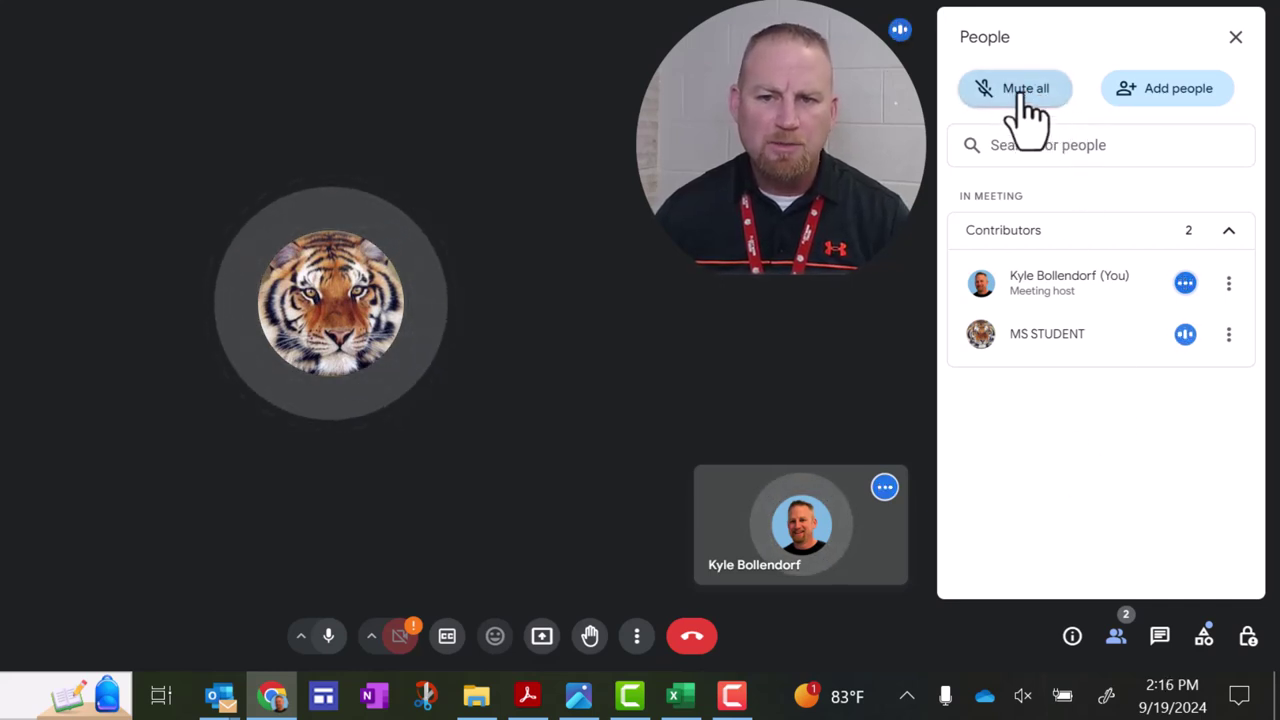
click(1185, 335)
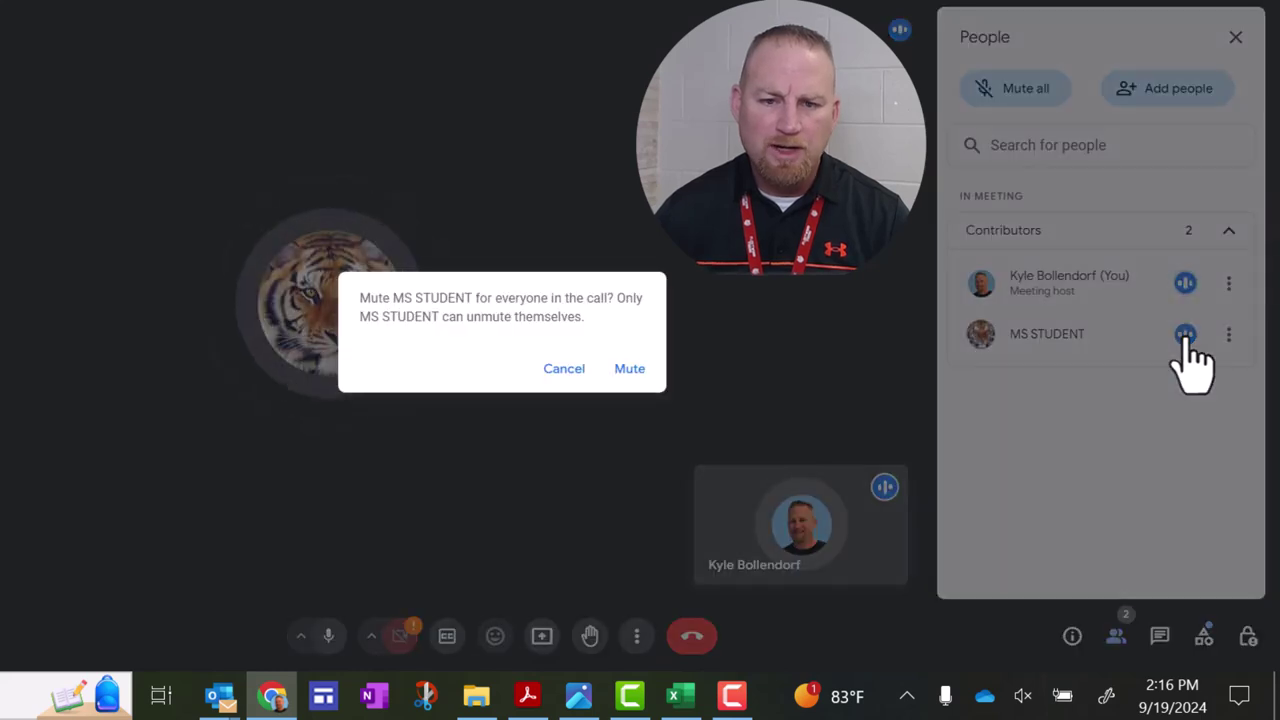
key(Escape)
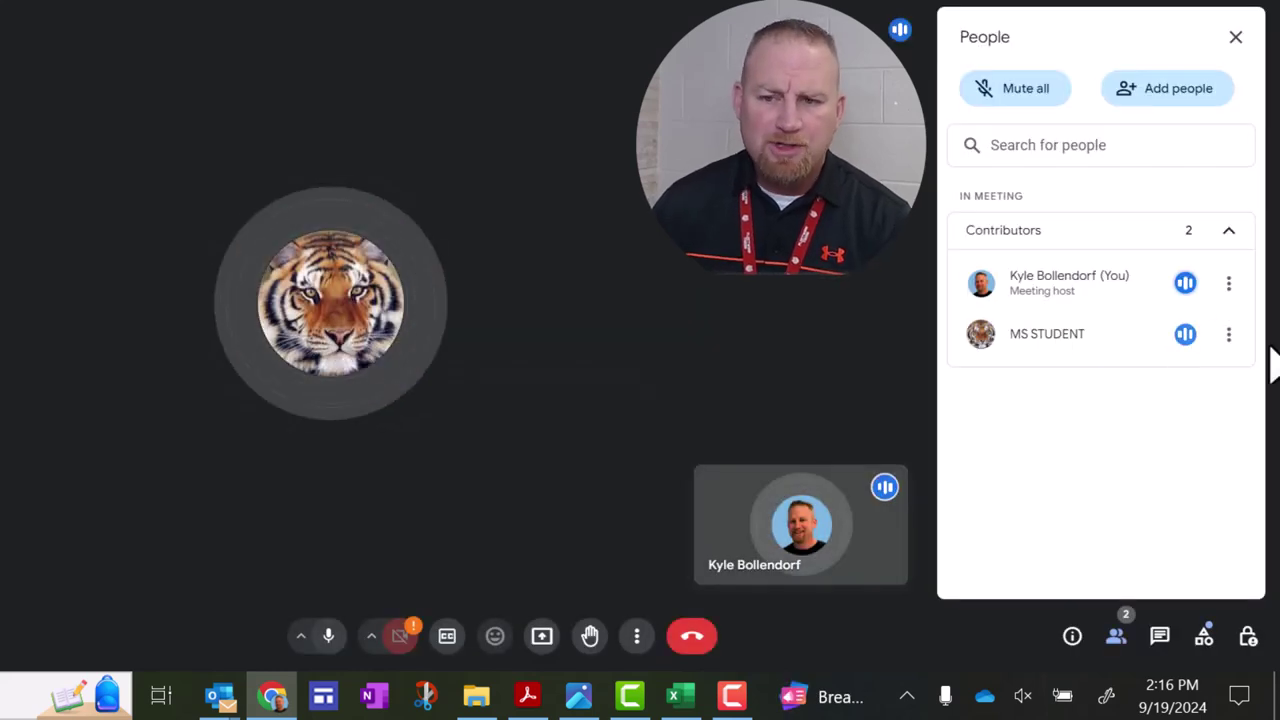
click(1229, 336)
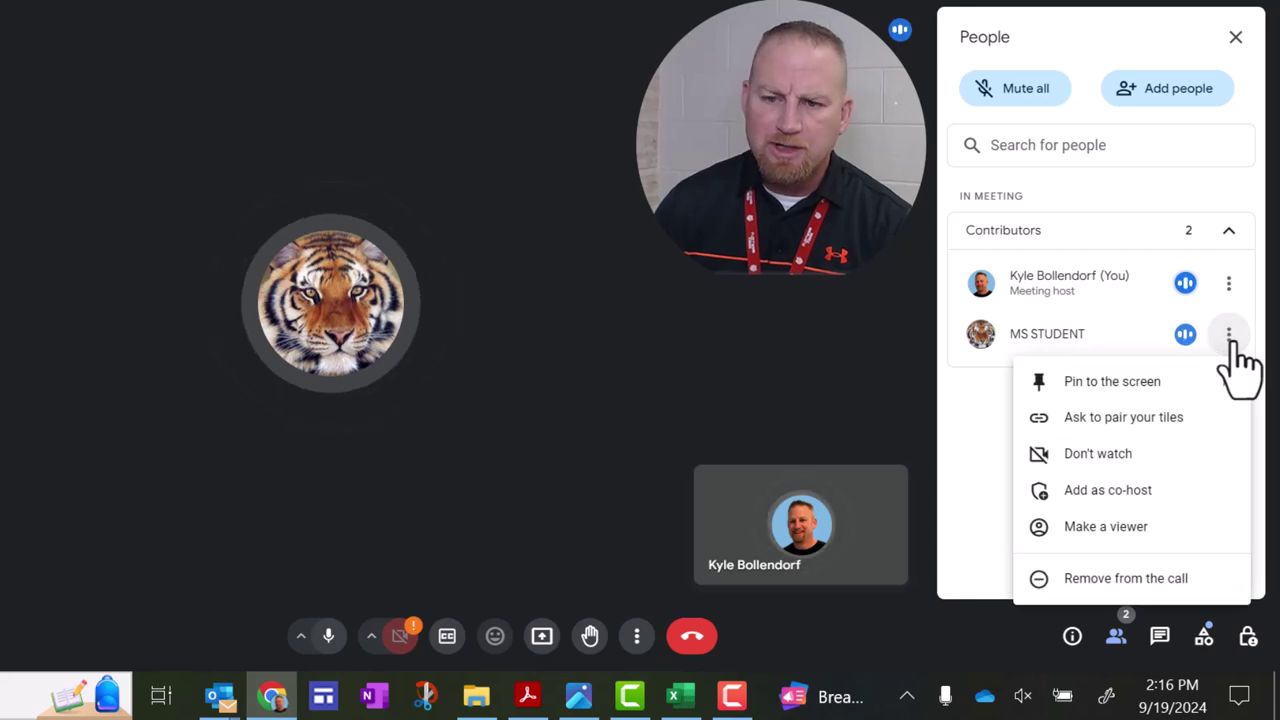
- Close People, view the Meeting details joining info, then close that panel
key(Escape)
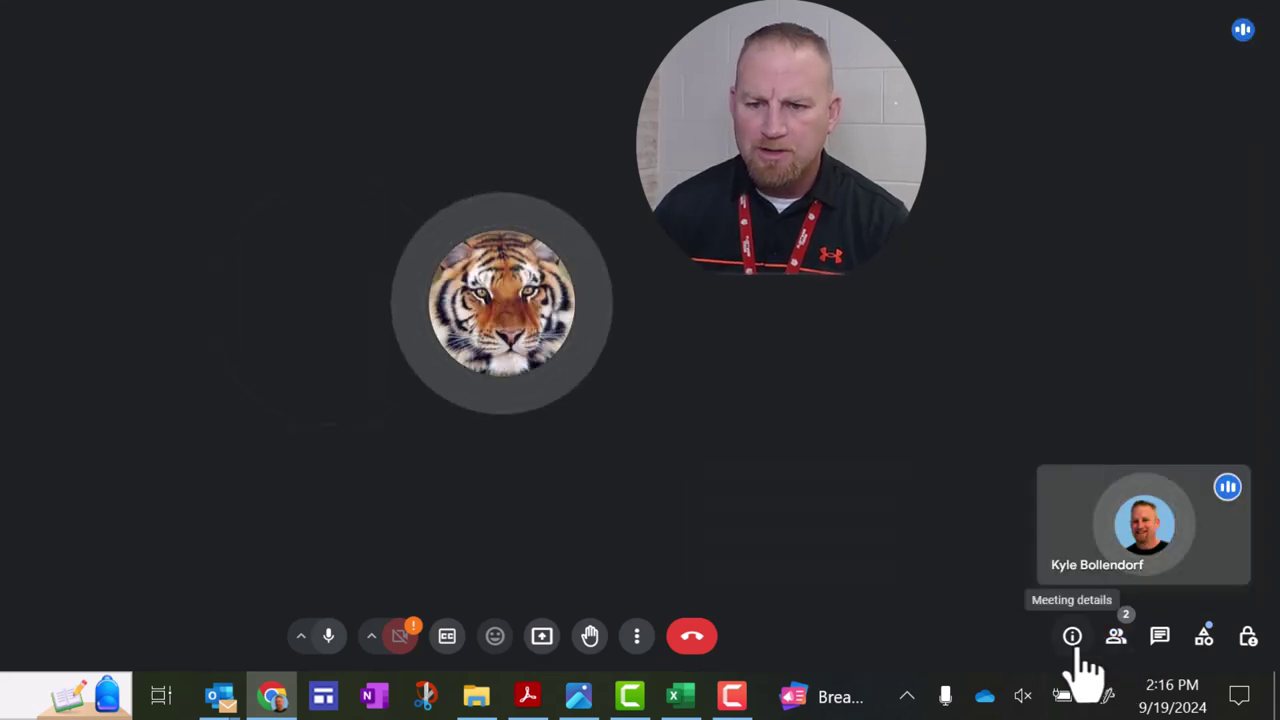
click(1072, 637)
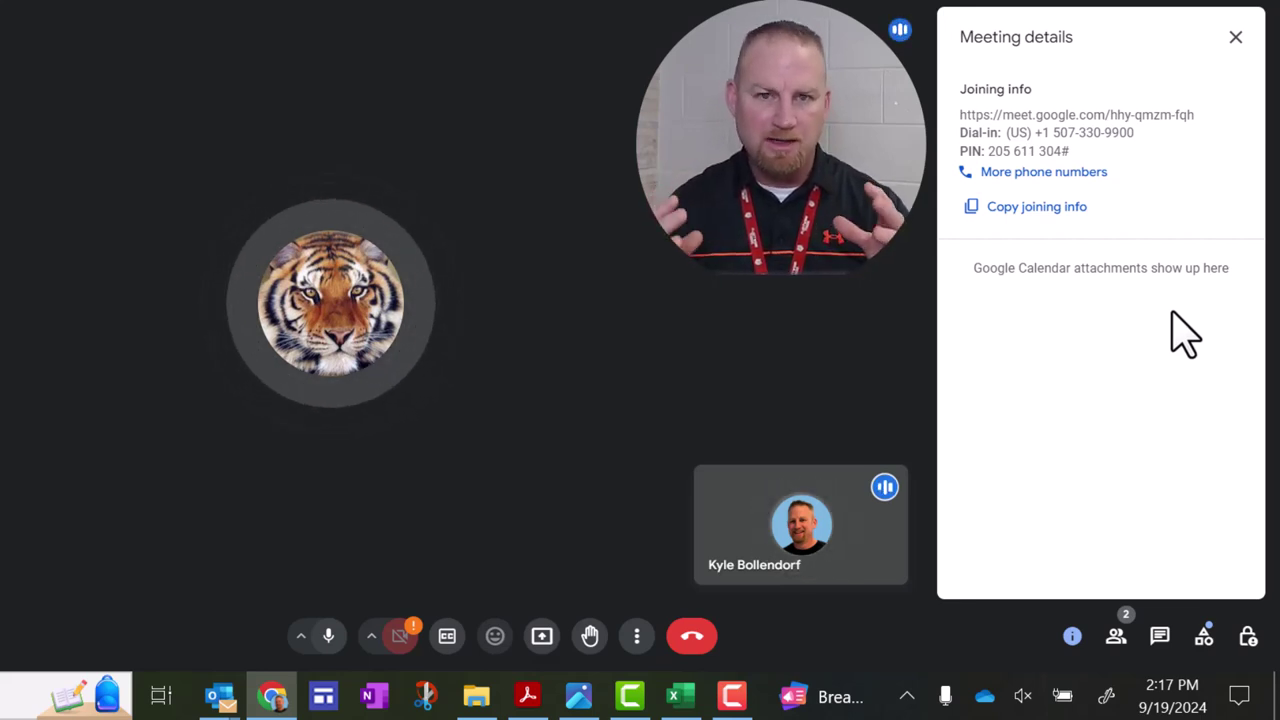
click(1236, 37)
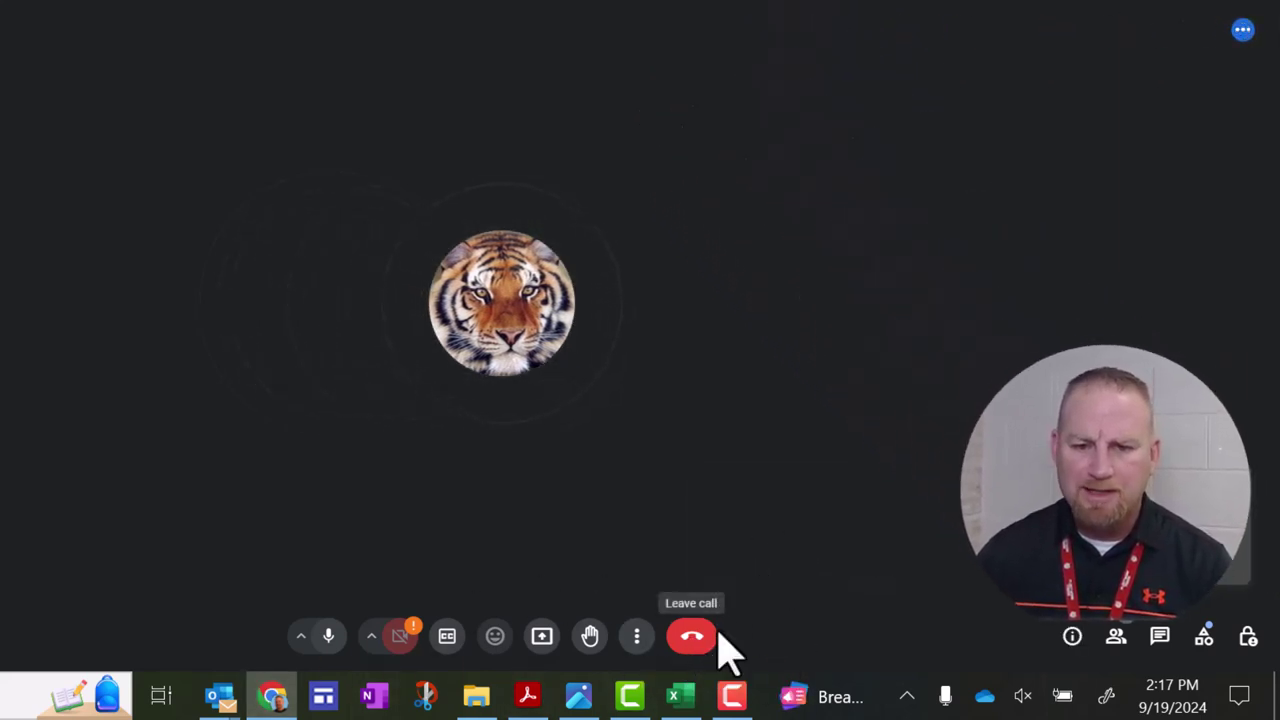
- Open Apply visual effects from More options and scroll through the Backgrounds list
click(638, 638)
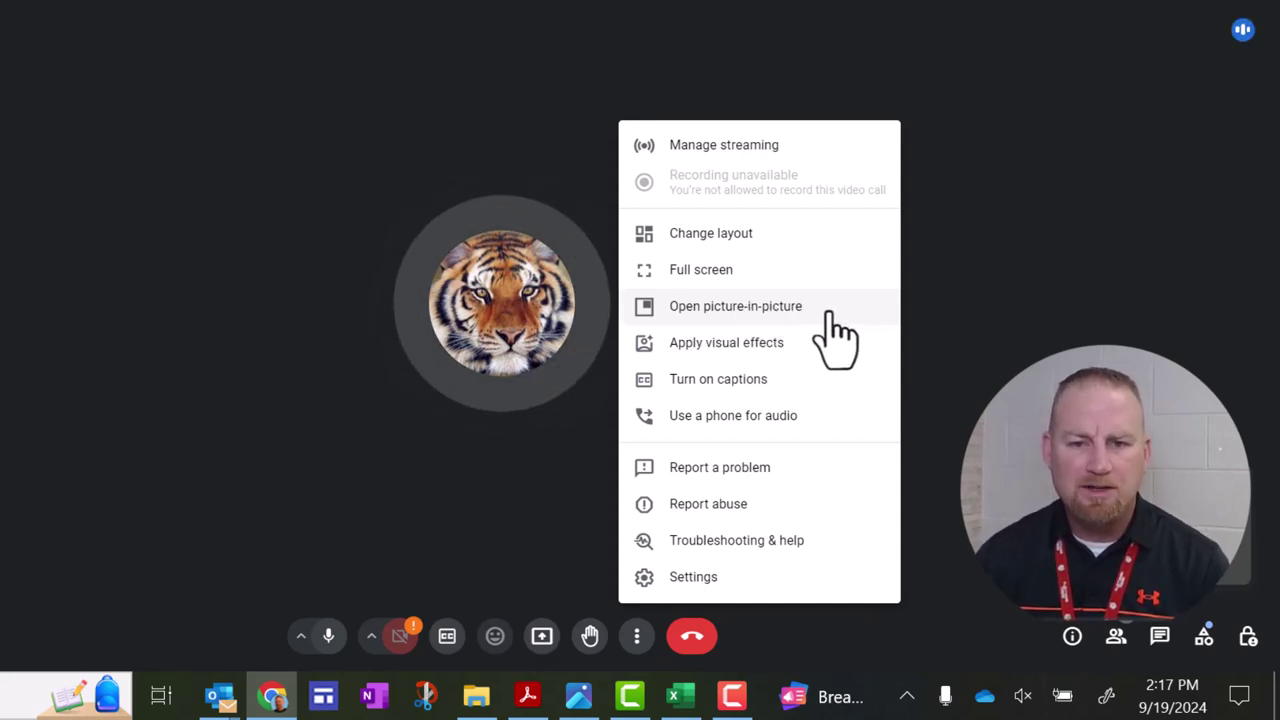
click(737, 350)
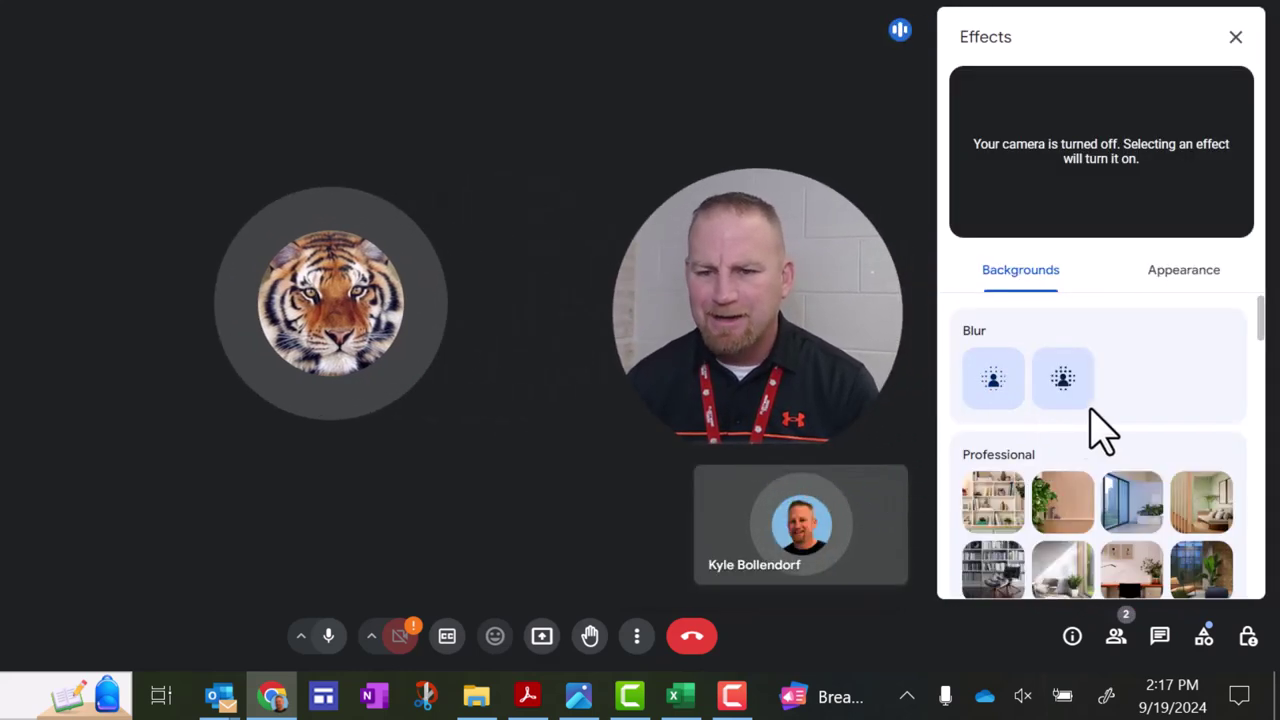
scroll(1168, 508, down, 5)
scroll(1130, 500, down, 2)
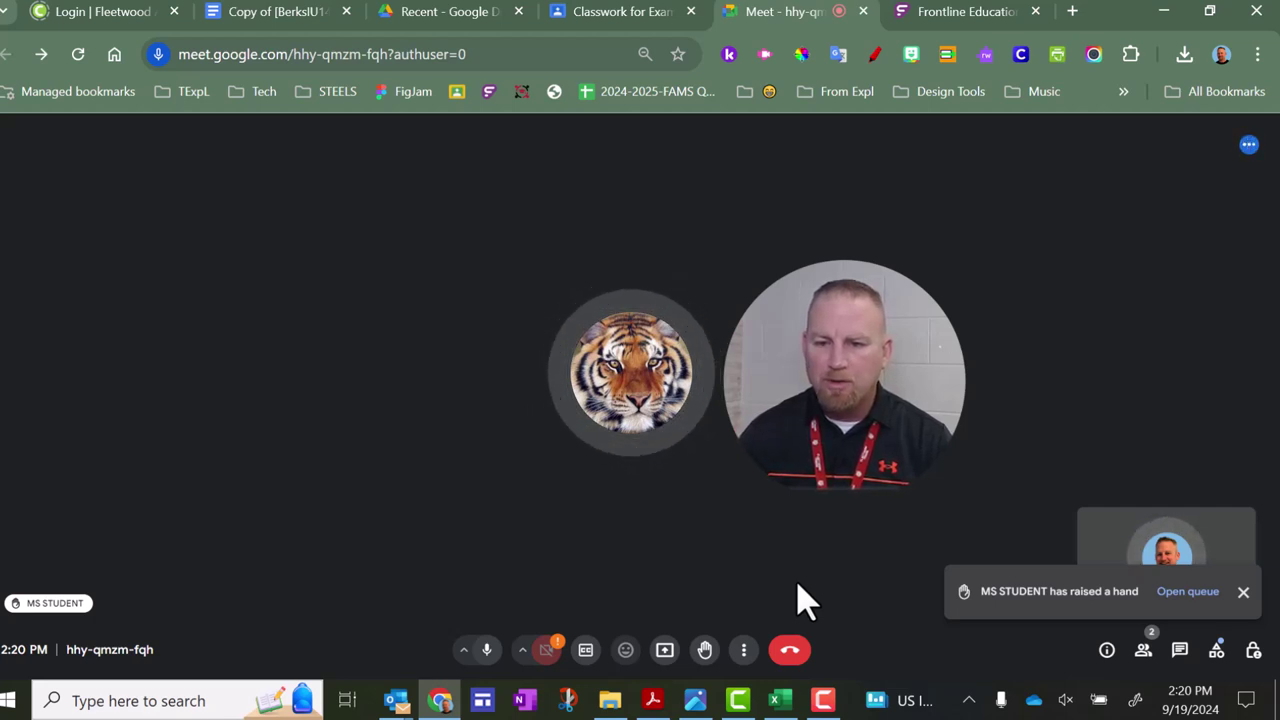
- Lower the student's hand under Raised hands in the People list, then close the list
click(1181, 596)
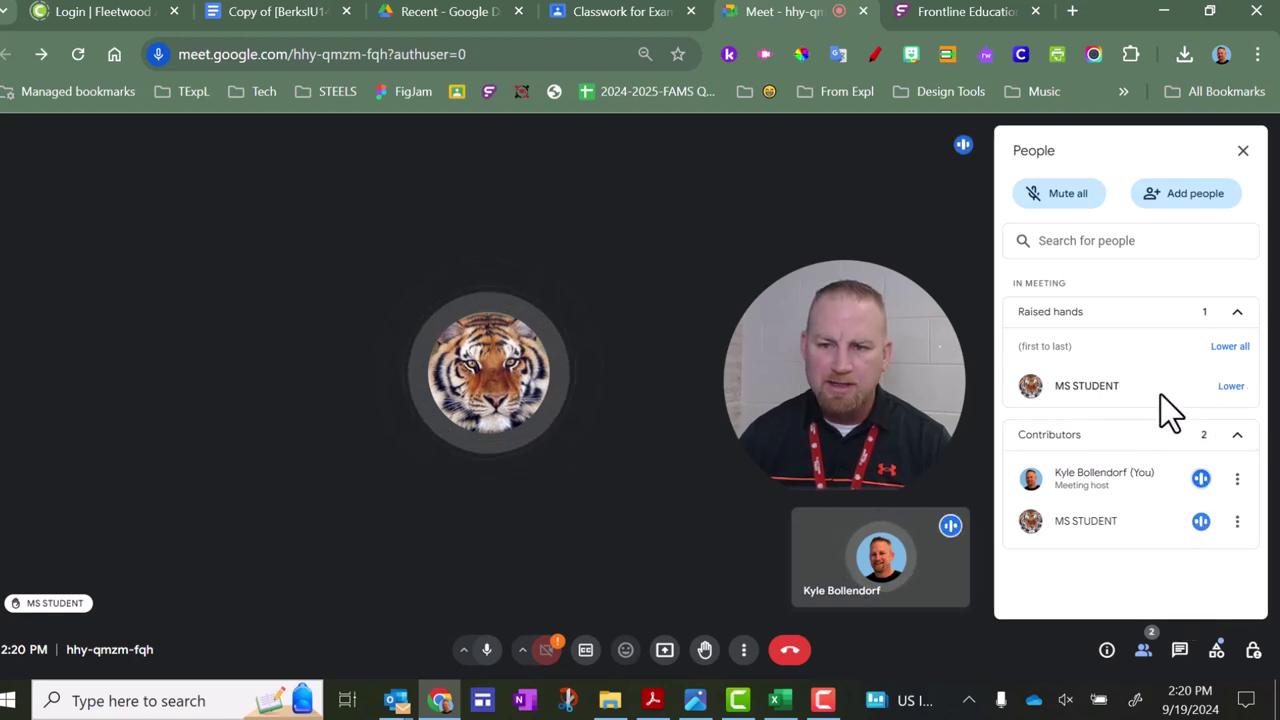
click(1235, 388)
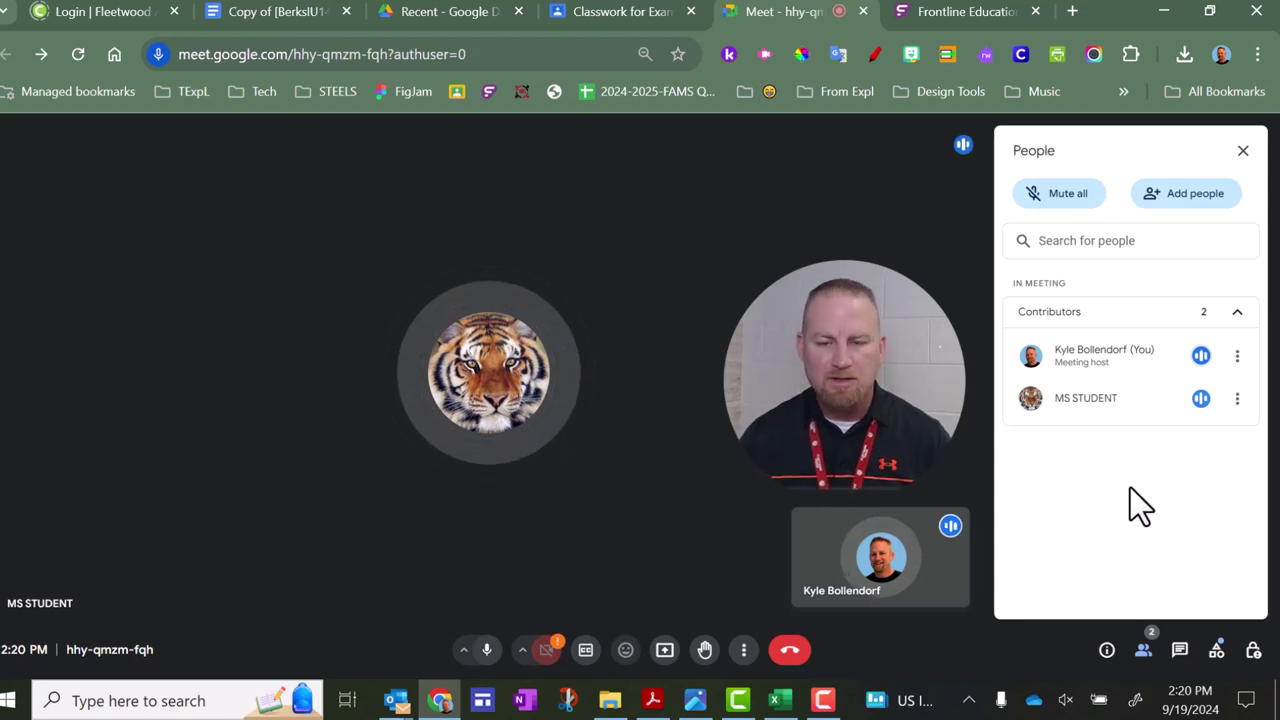
key(ctrl+alt+p)
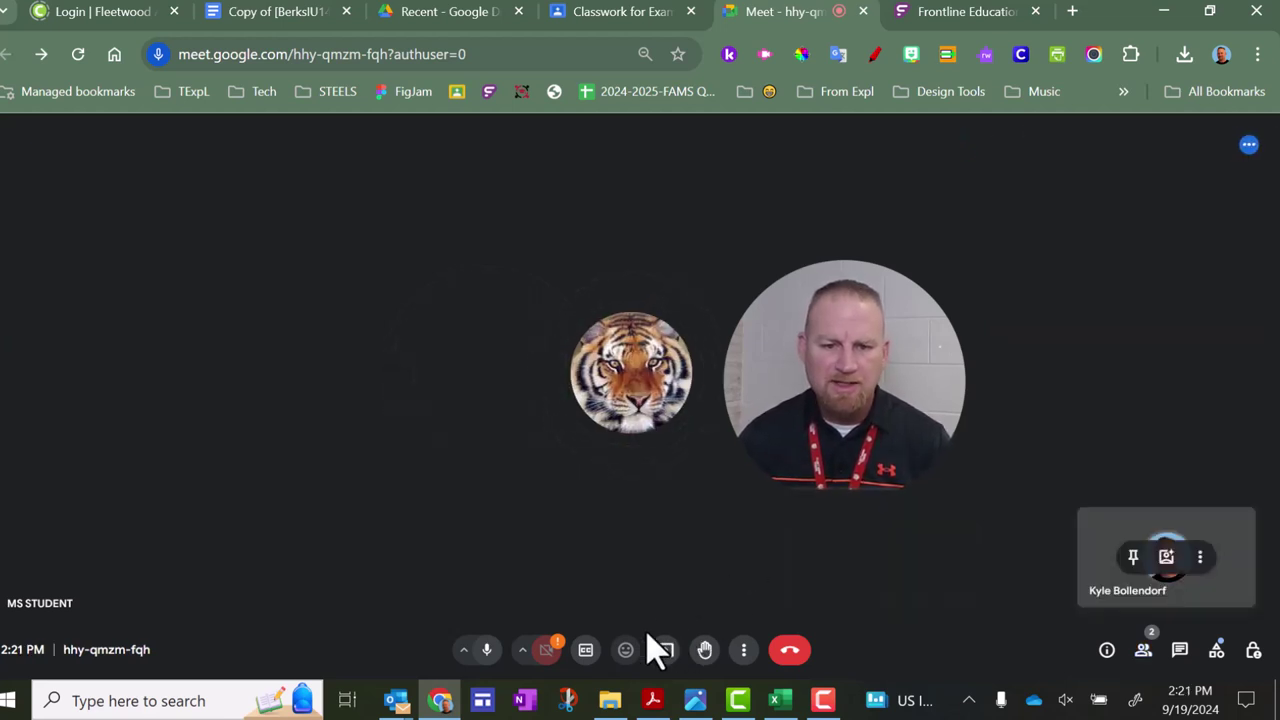
click(665, 655)
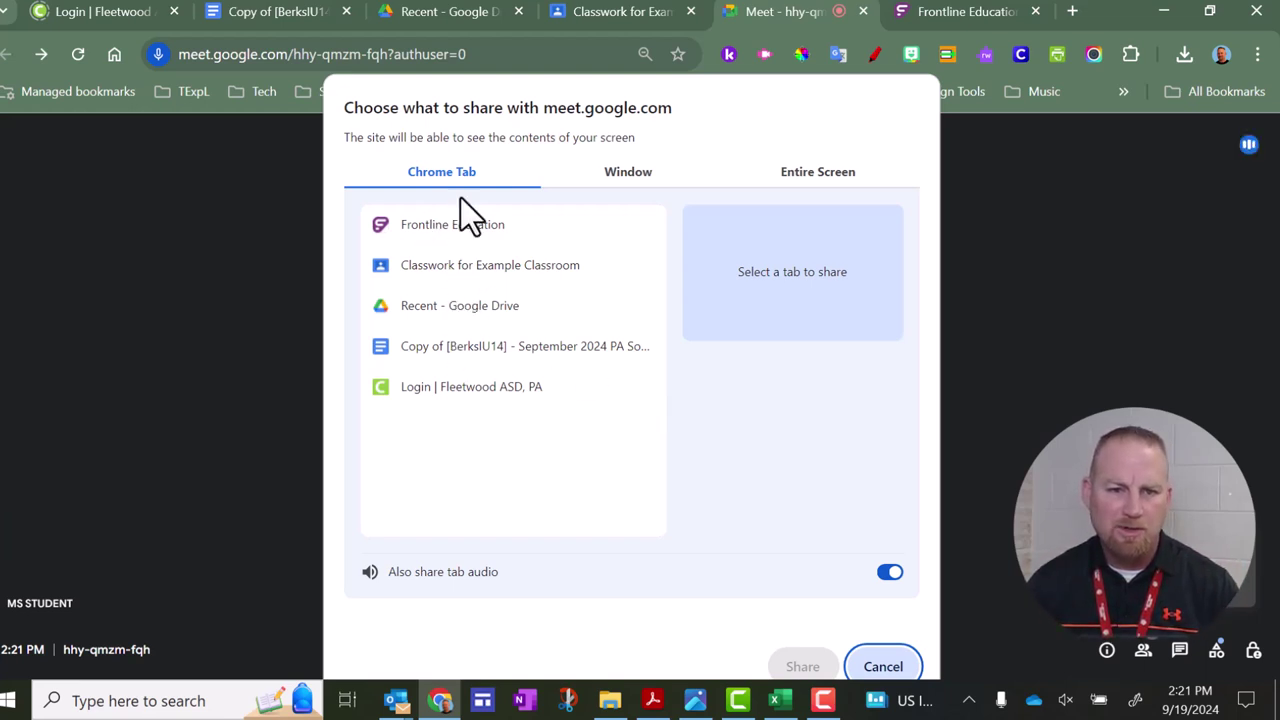
click(640, 179)
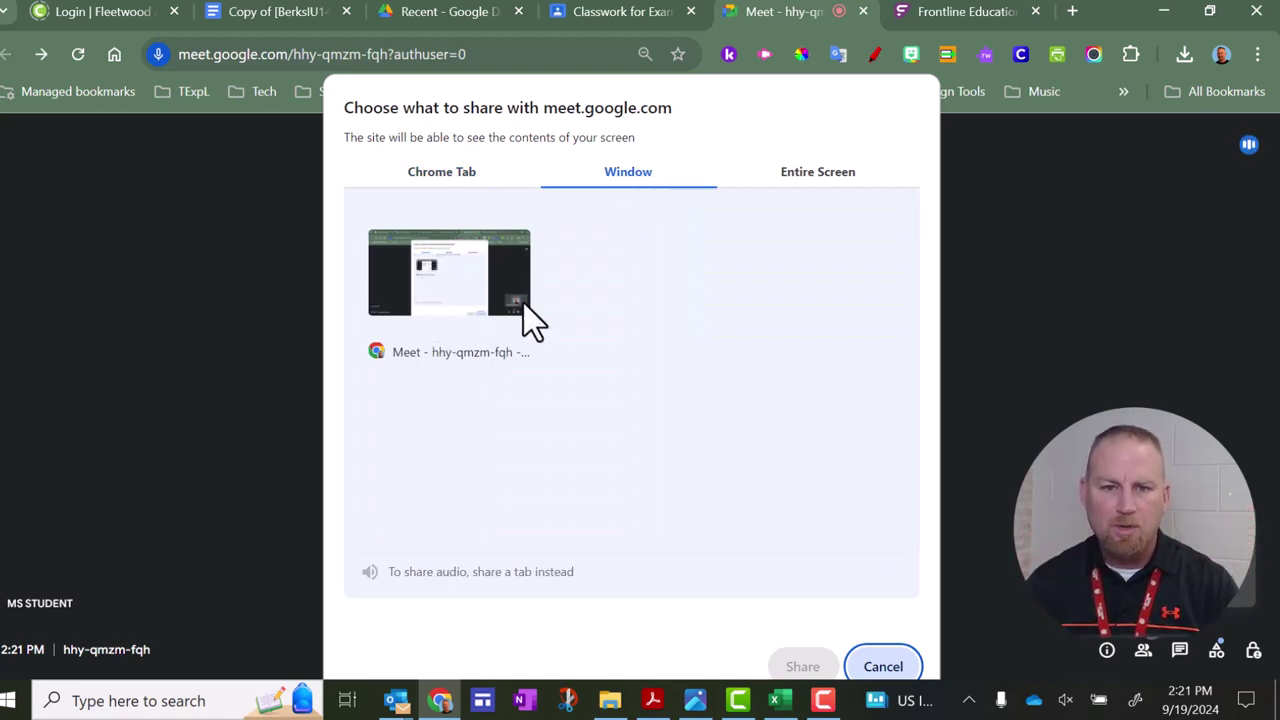
click(818, 175)
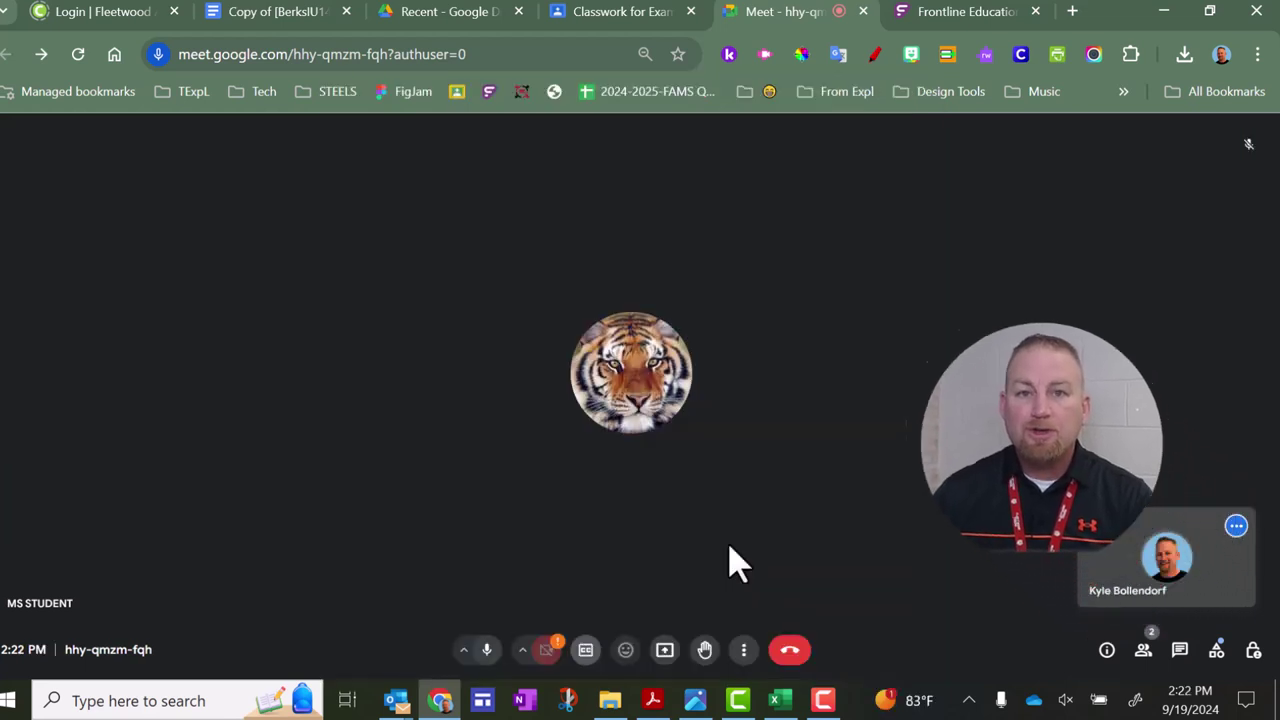
- Switch on live captions with the CC button in the bottom toolbar
click(588, 656)
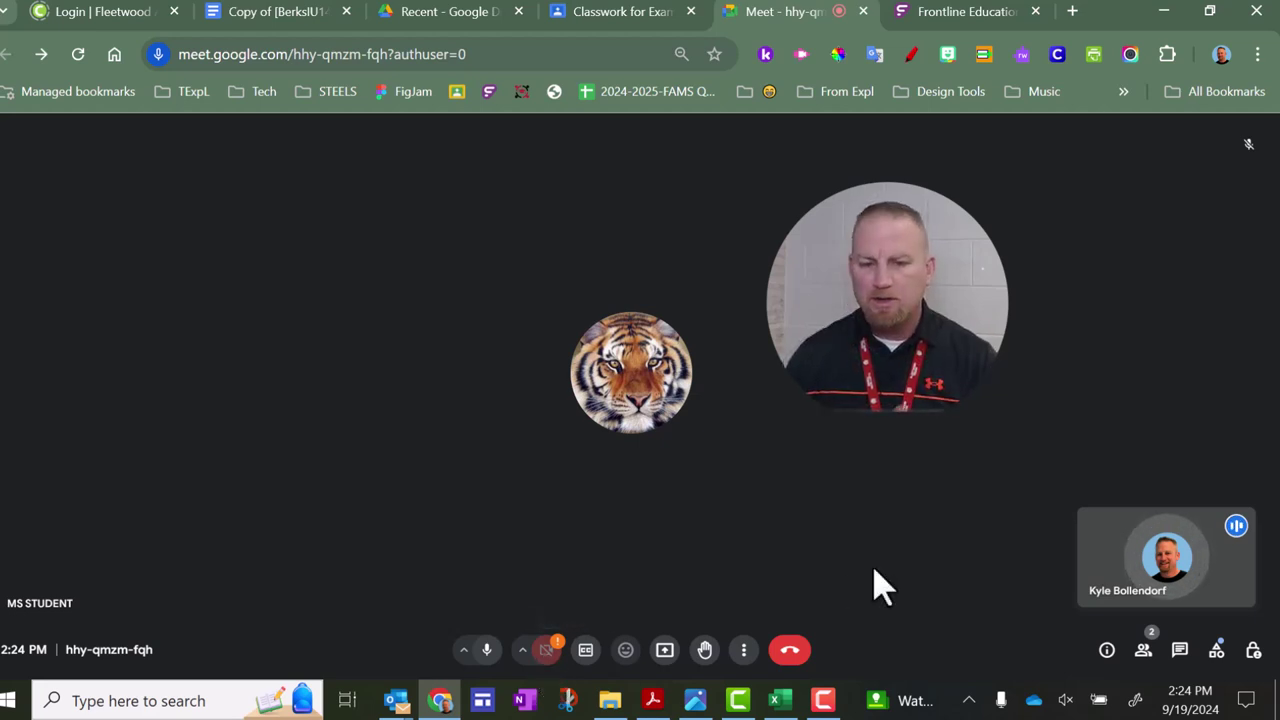
- Bring up the prompt to end the call for everyone or just leave
click(789, 660)
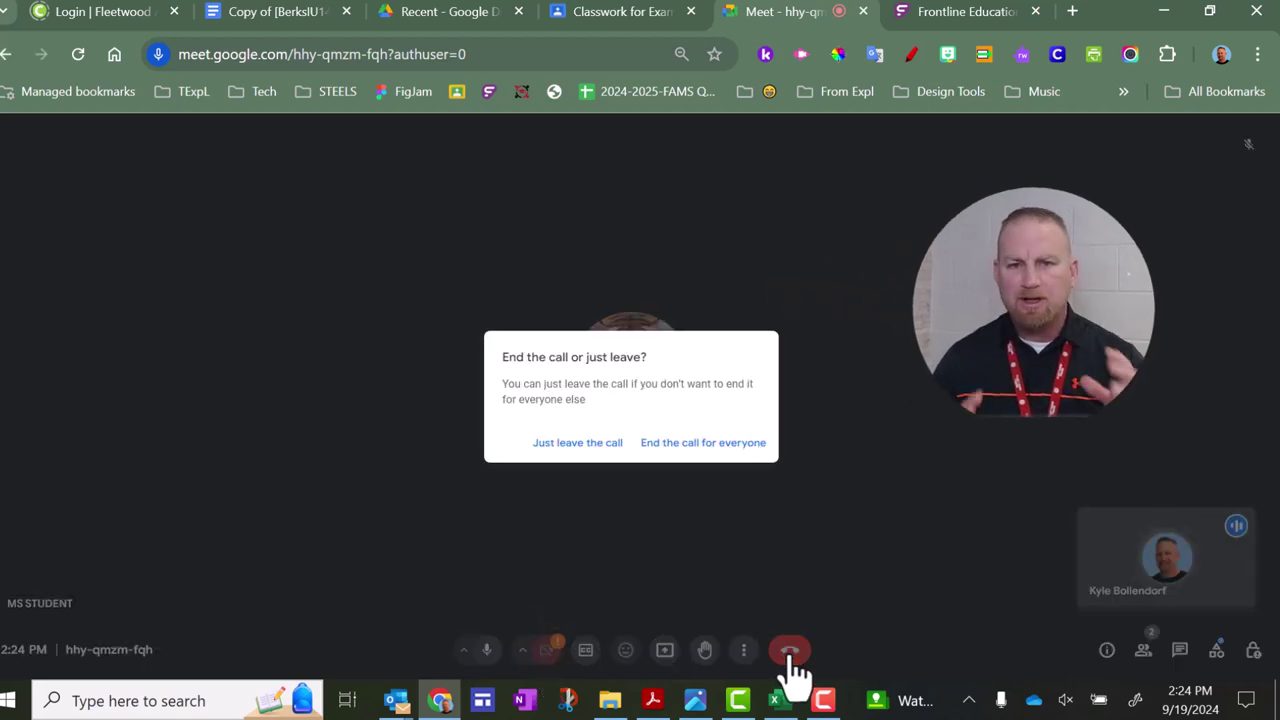